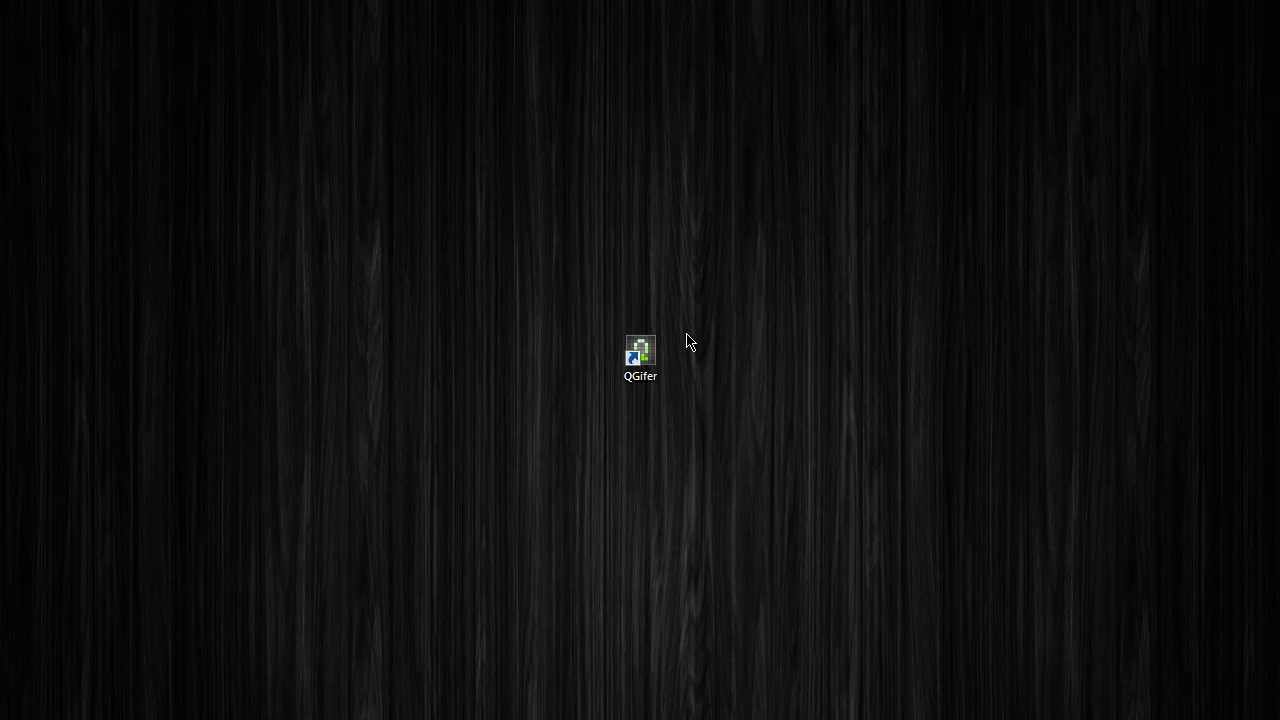
Step: Launch QGifer and open the video slomoflame_512kb.mp4 from the Desktop
double_click(645, 350)
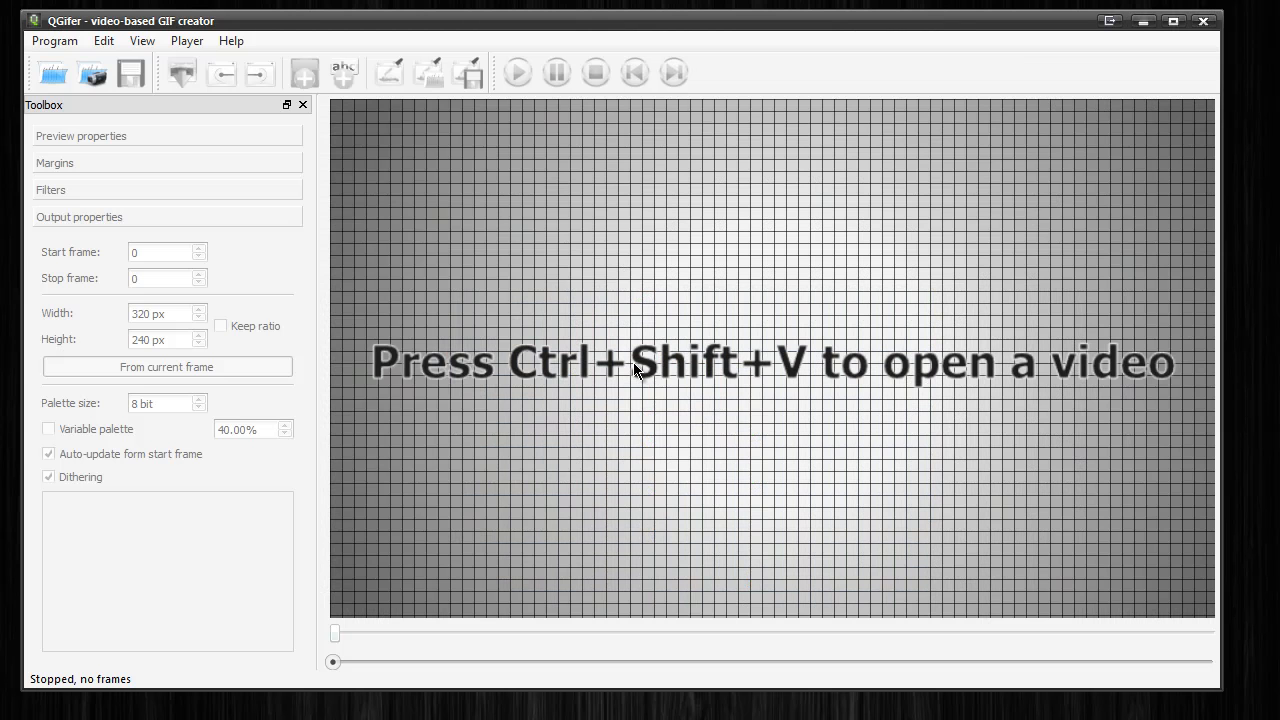
key("ctrl+shift+v")
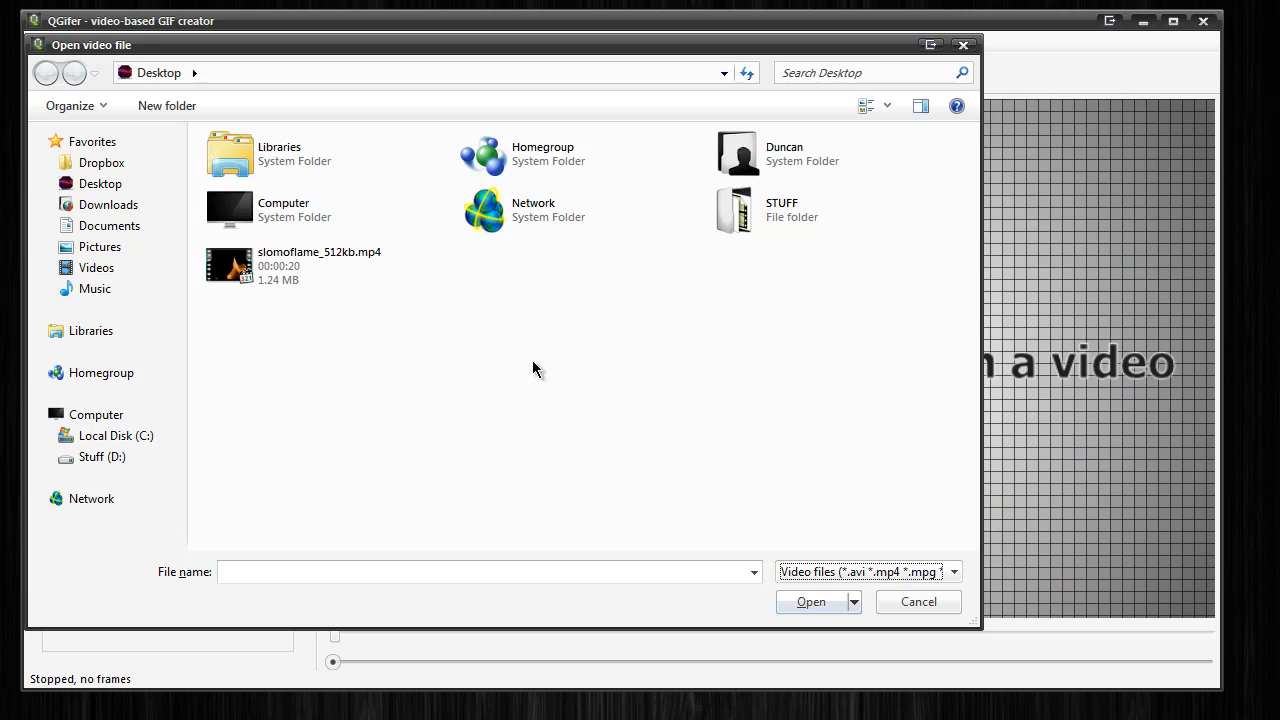
left_click(276, 269)
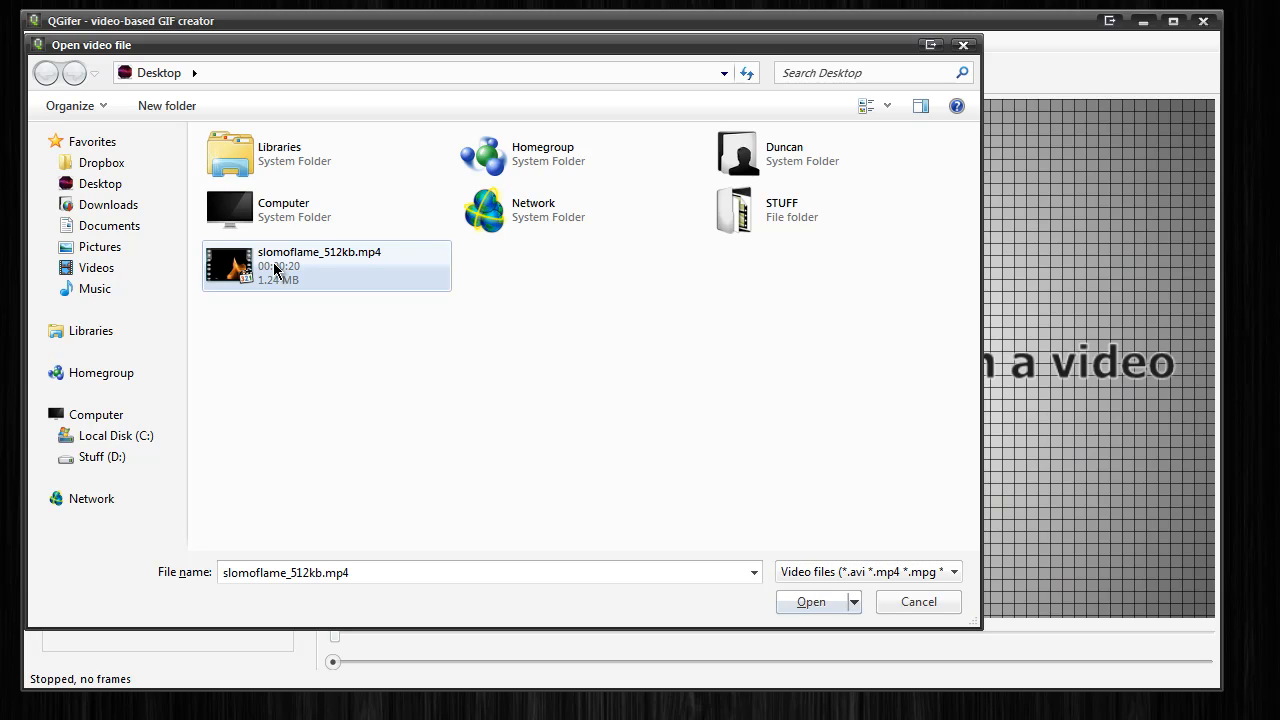
double_click(276, 269)
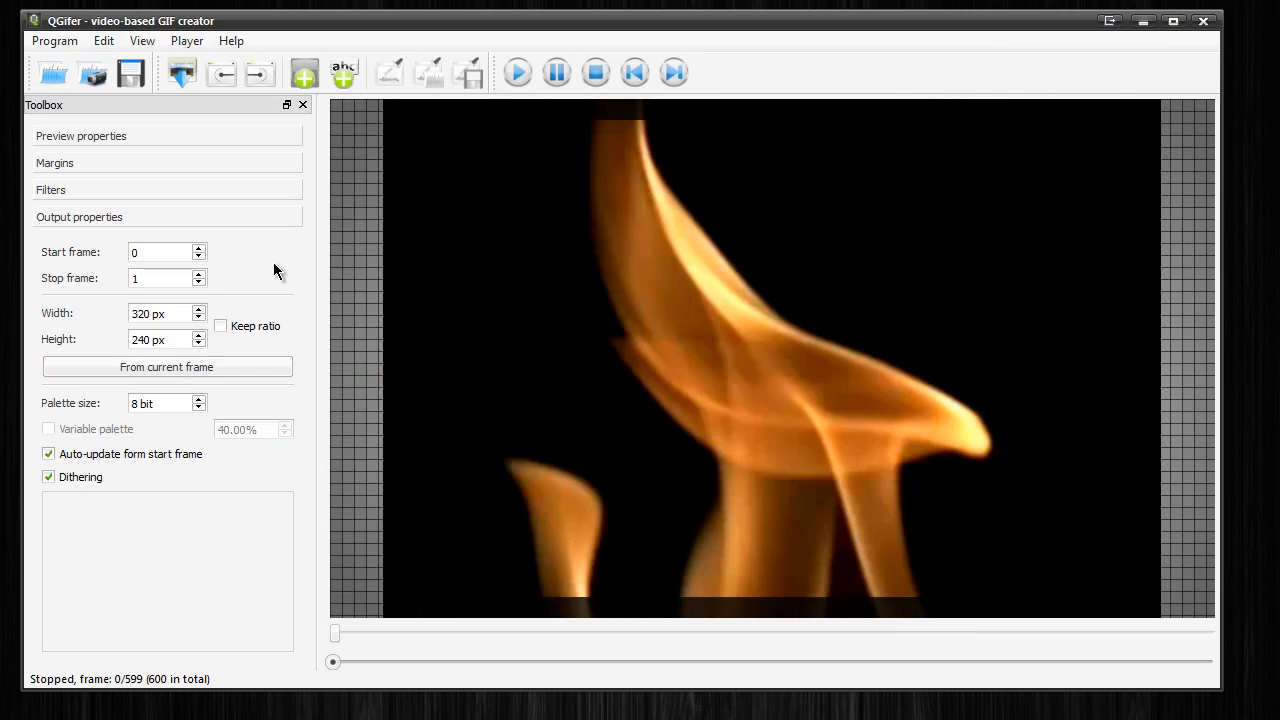
Step: Start playback of the video and limit the output range to start frame 261 and stop frame 342
left_click(513, 80)
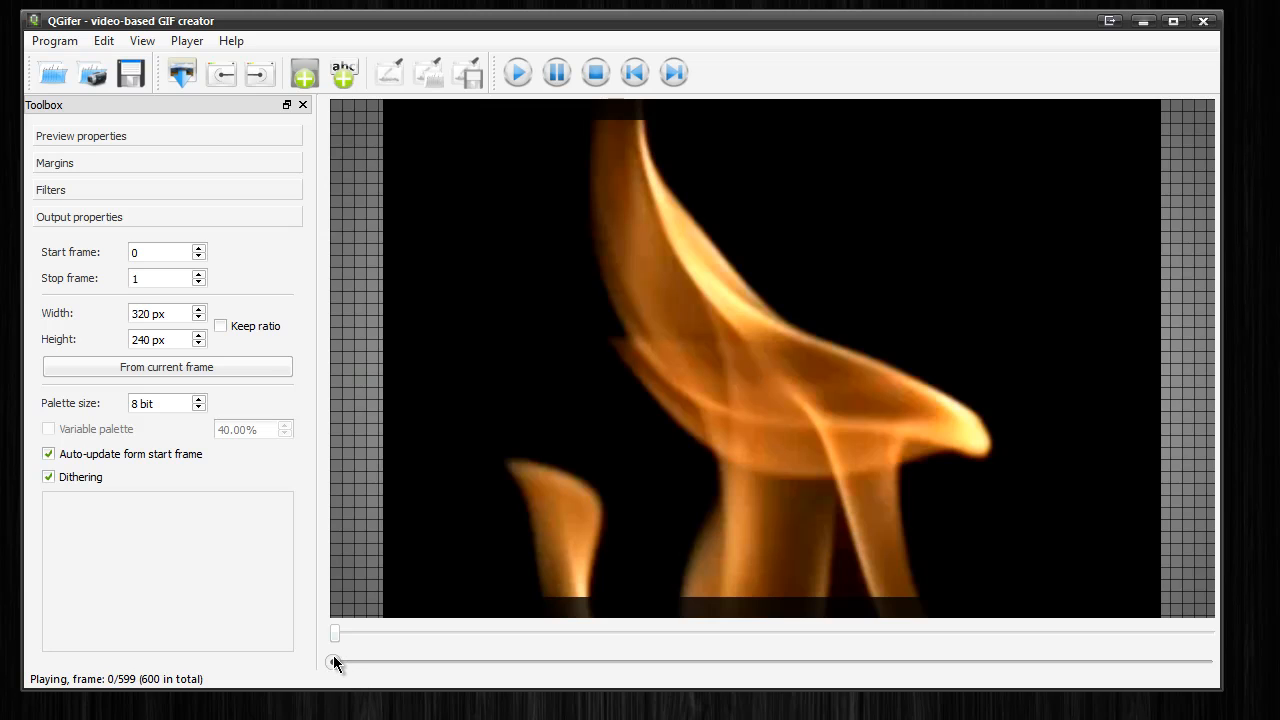
left_click_drag(335, 661, 894, 662)
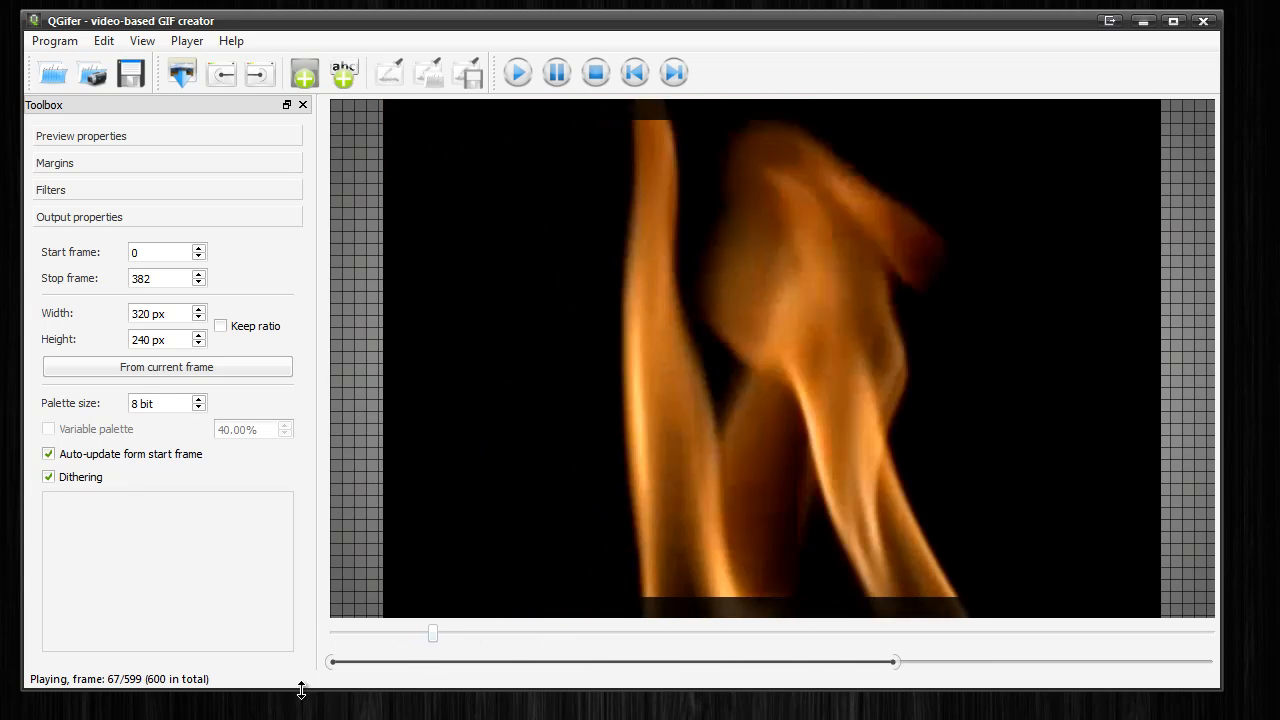
left_click_drag(331, 662, 715, 662)
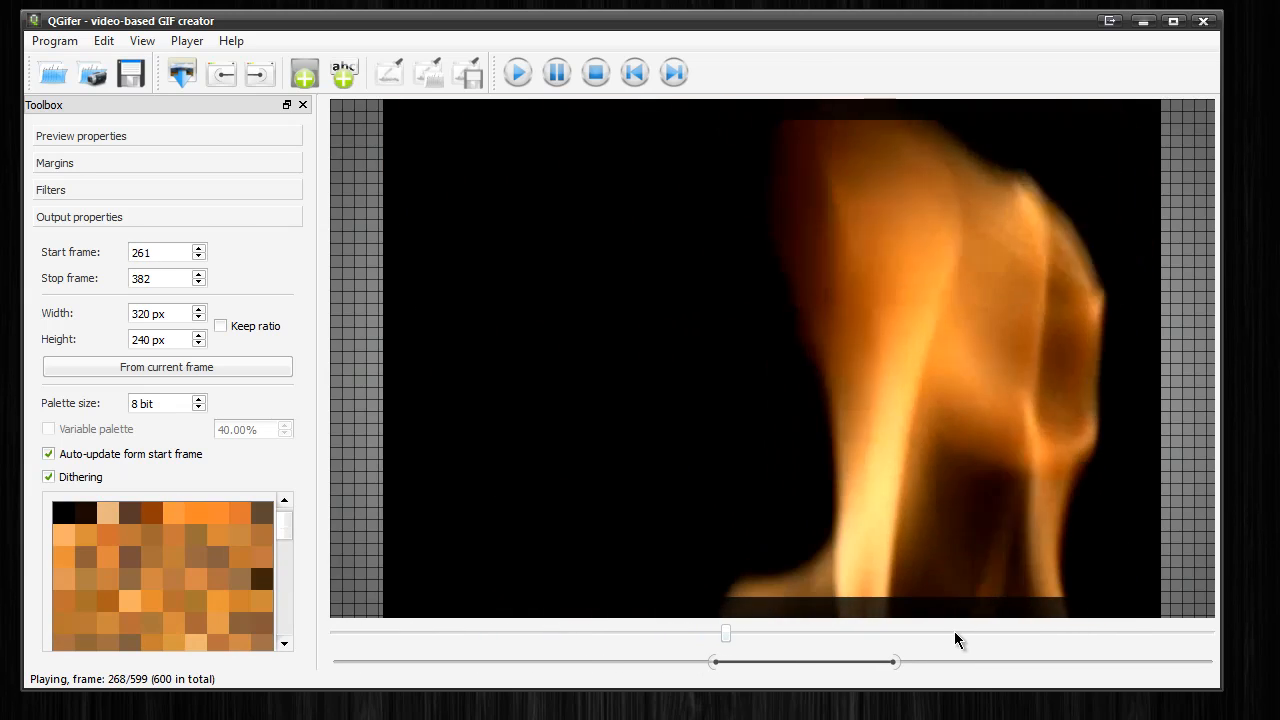
left_click_drag(895, 662, 838, 662)
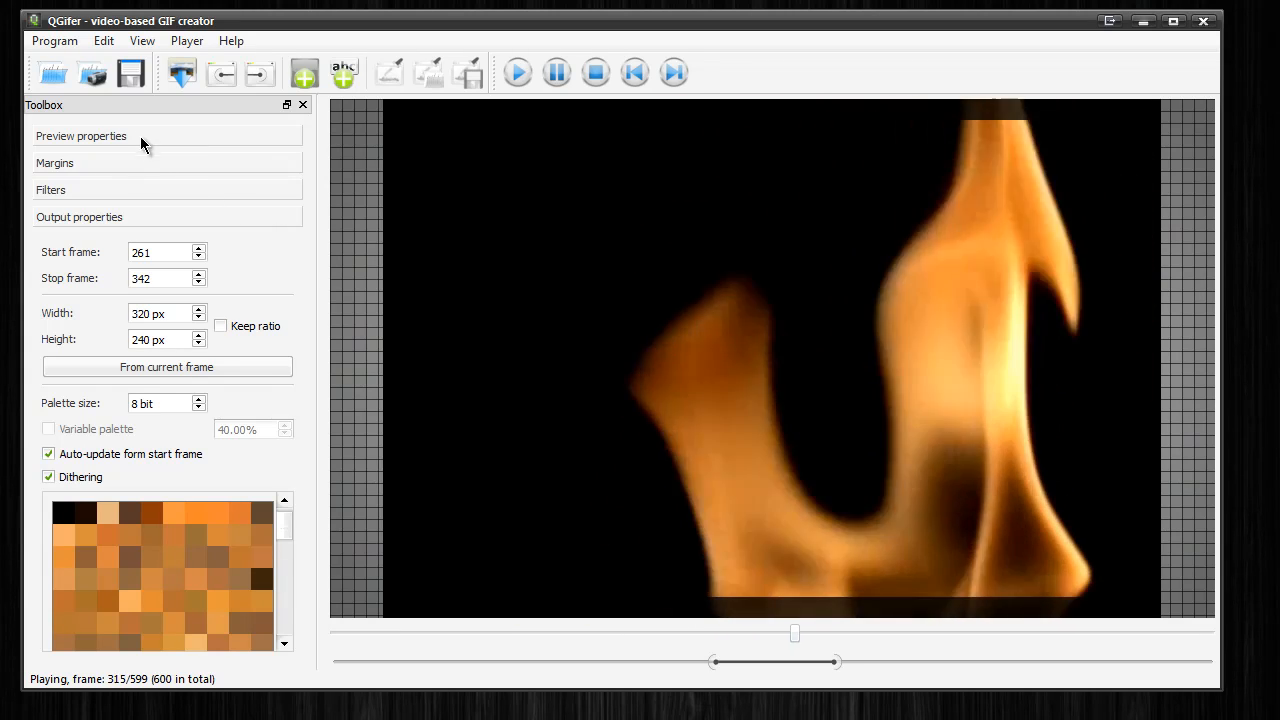
left_click(136, 136)
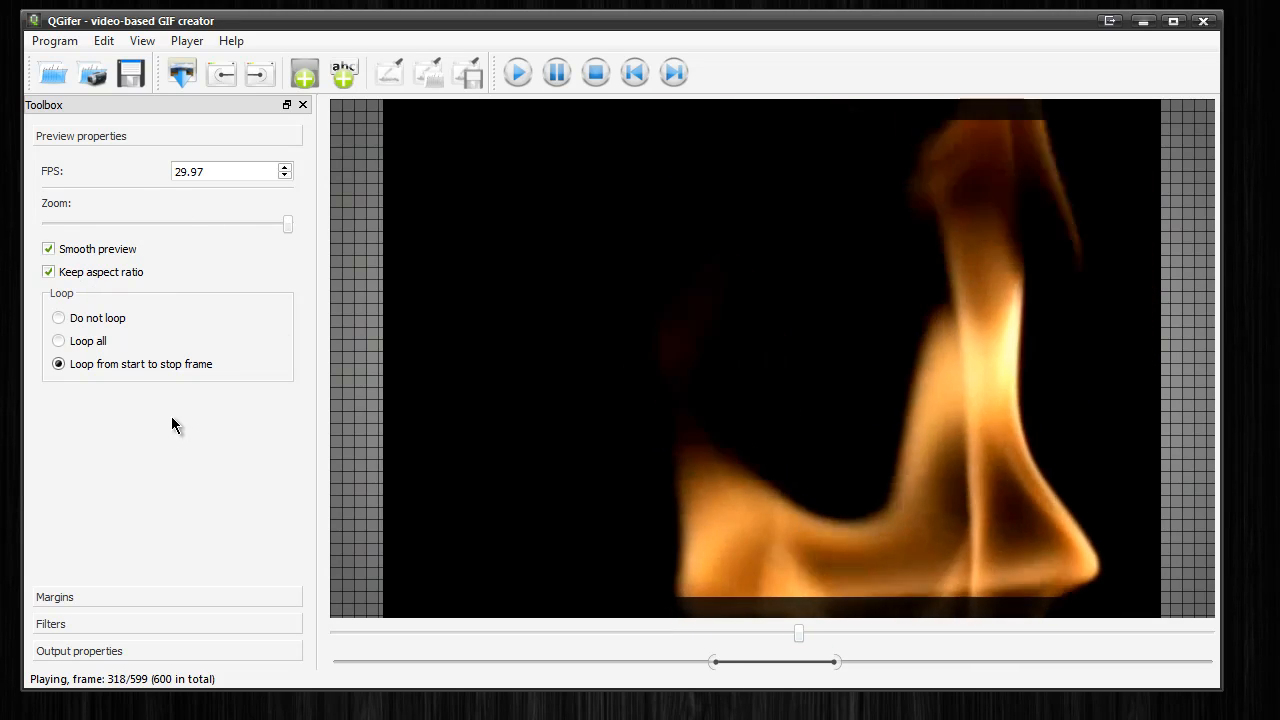
left_click(92, 598)
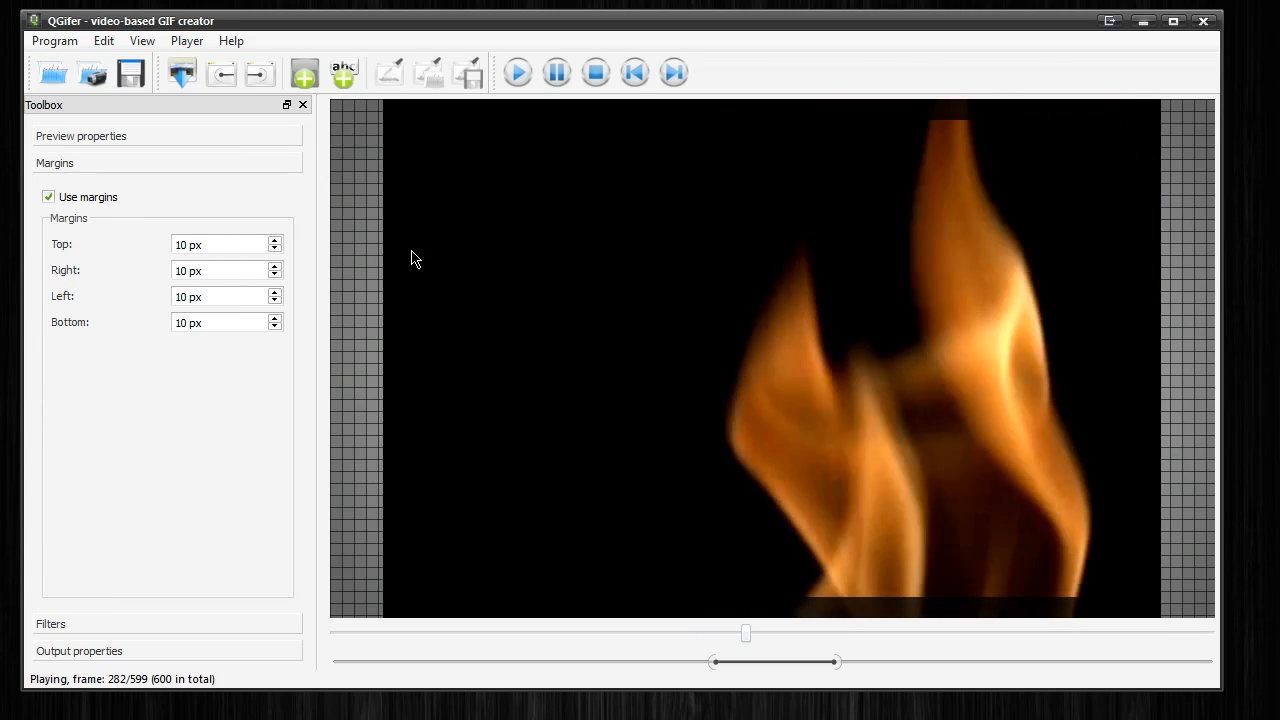
Step: Show filters on the preview and set the color correction to hue -151, saturation 87 and brightness -47
left_click(114, 623)
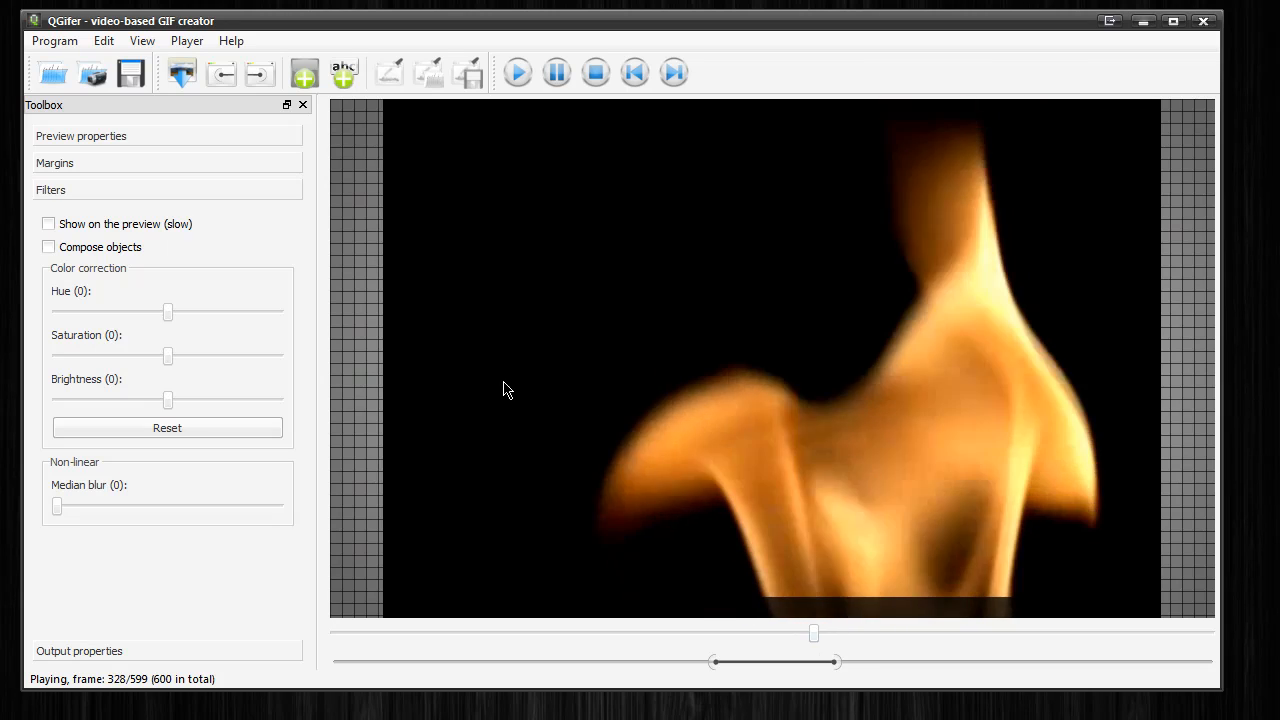
left_click_drag(167, 312, 203, 314)
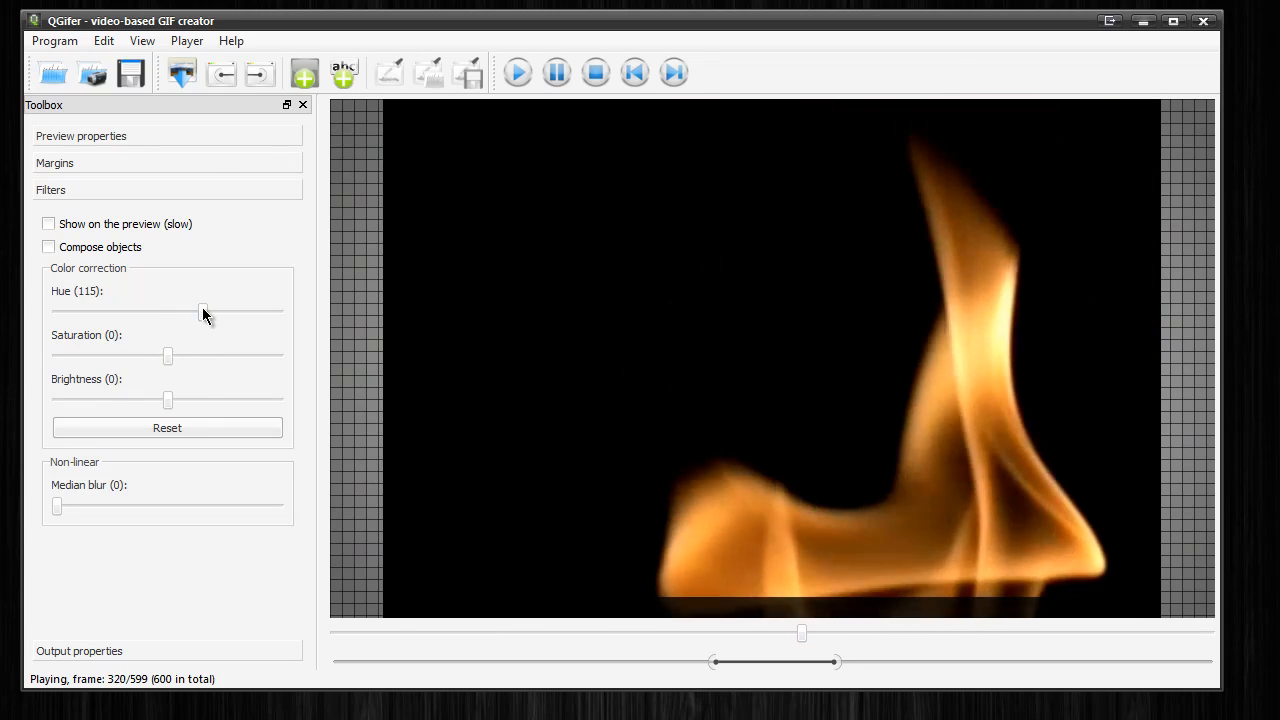
left_click(49, 225)
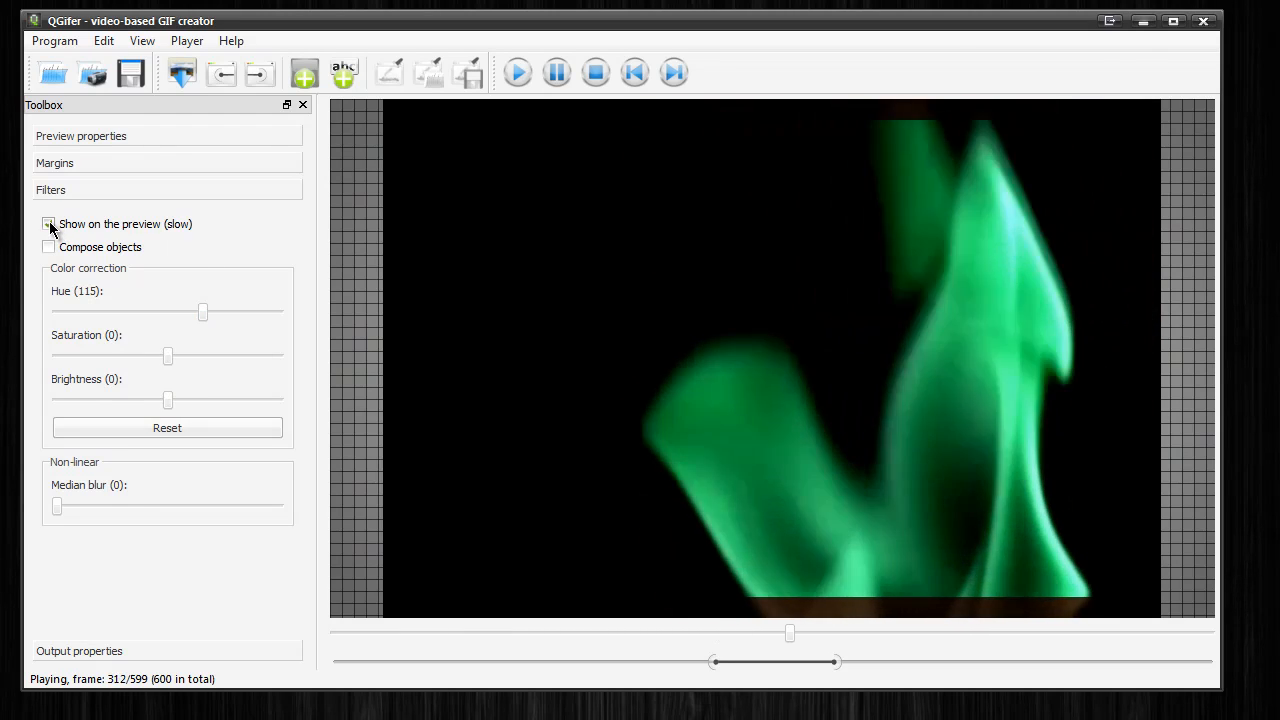
left_click_drag(201, 312, 128, 317)
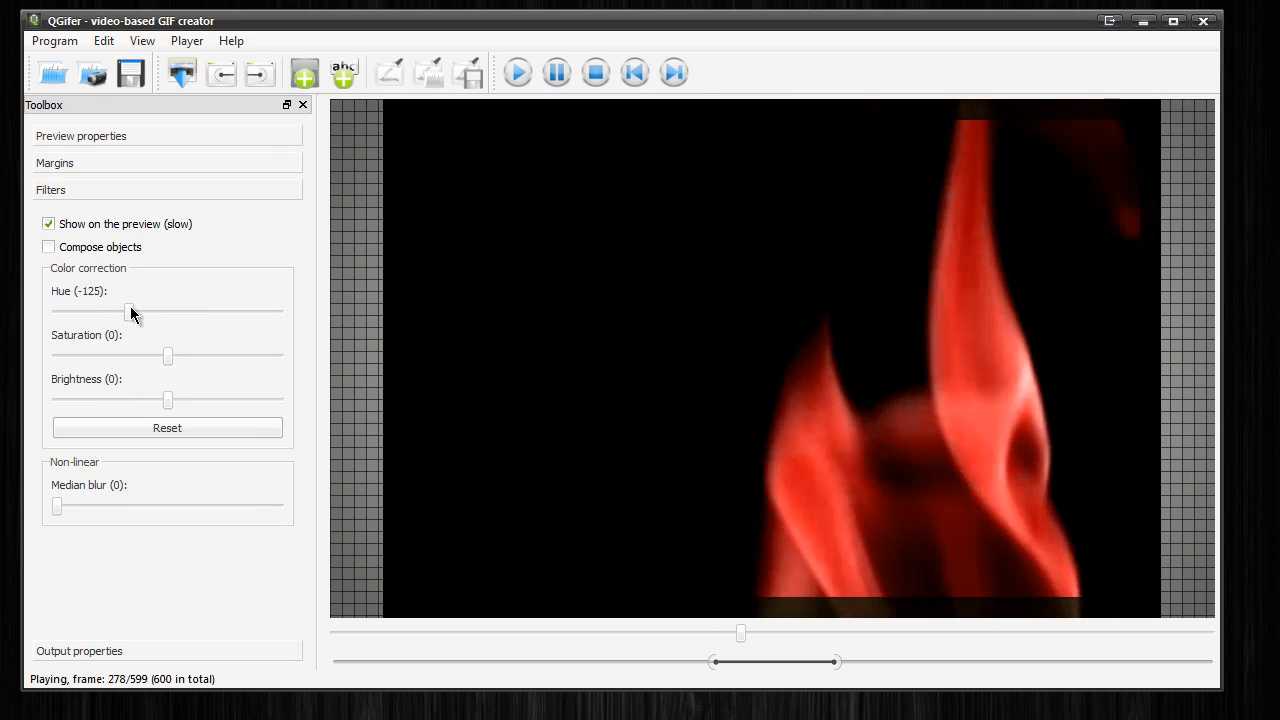
left_click_drag(128, 310, 121, 310)
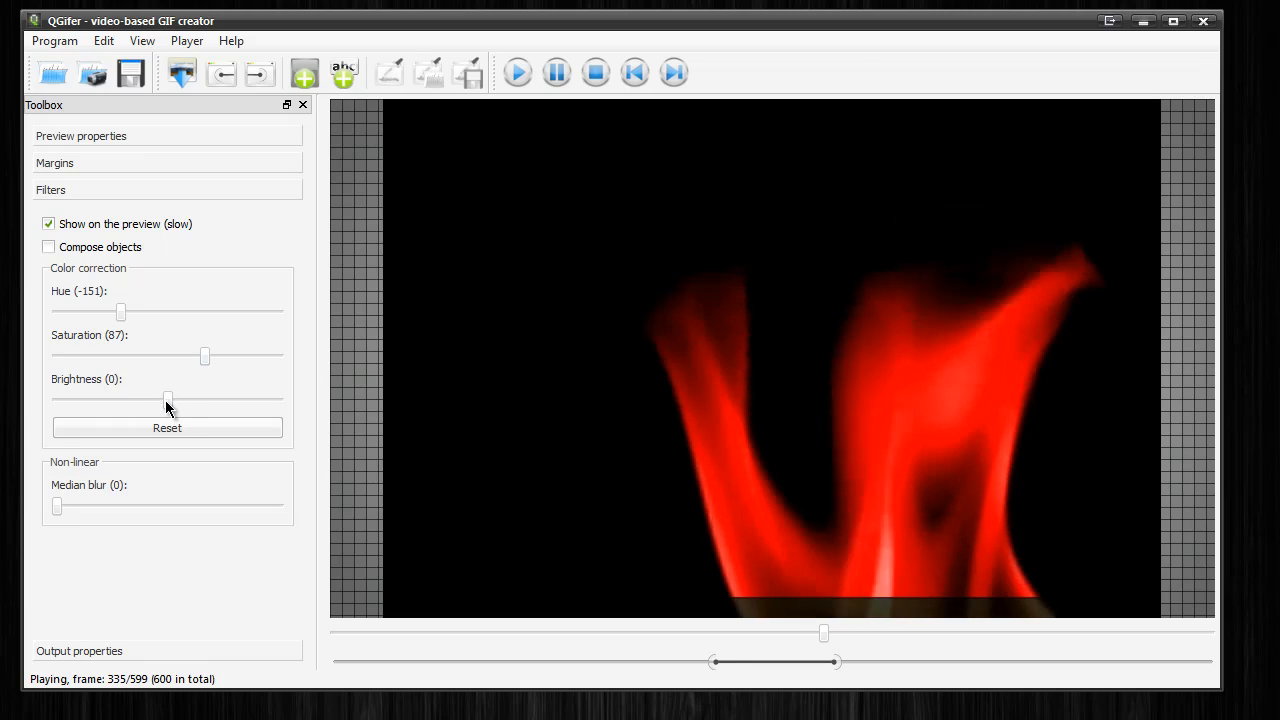
mouse_move(152, 402)
left_mouse_down()
mouse_move(69, 406)
mouse_move(149, 406)
left_mouse_up()
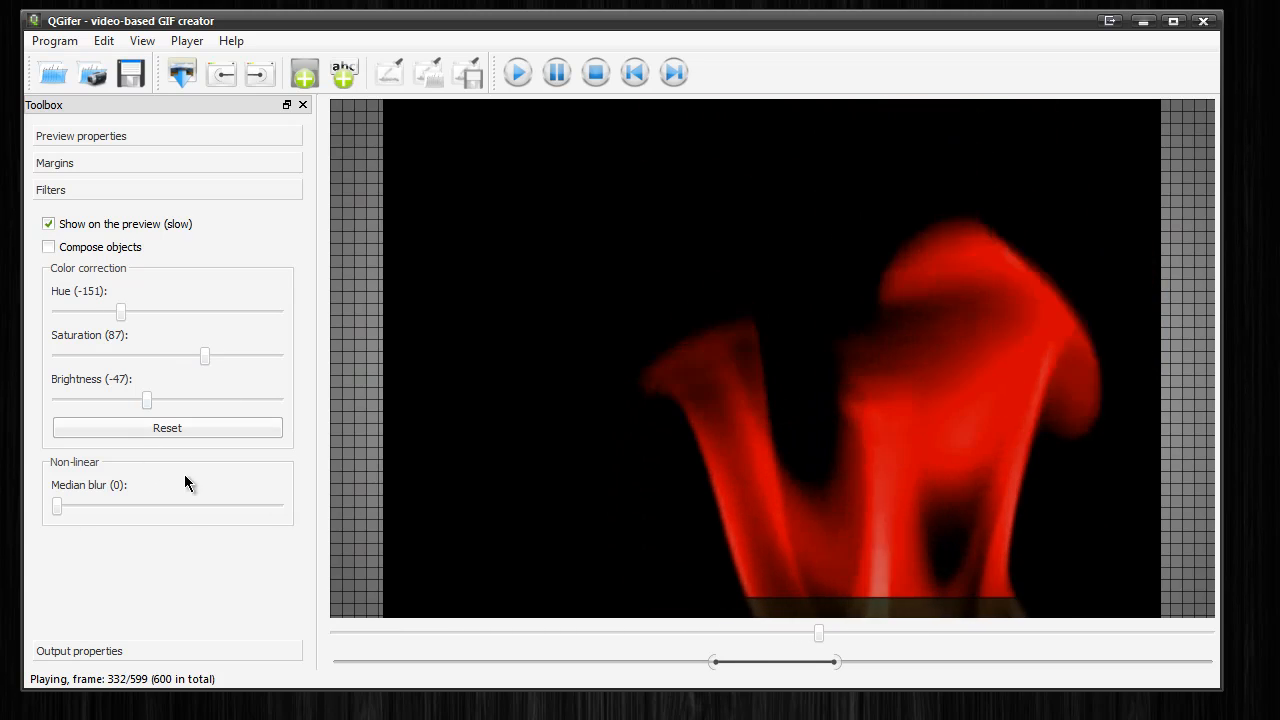
left_click(86, 651)
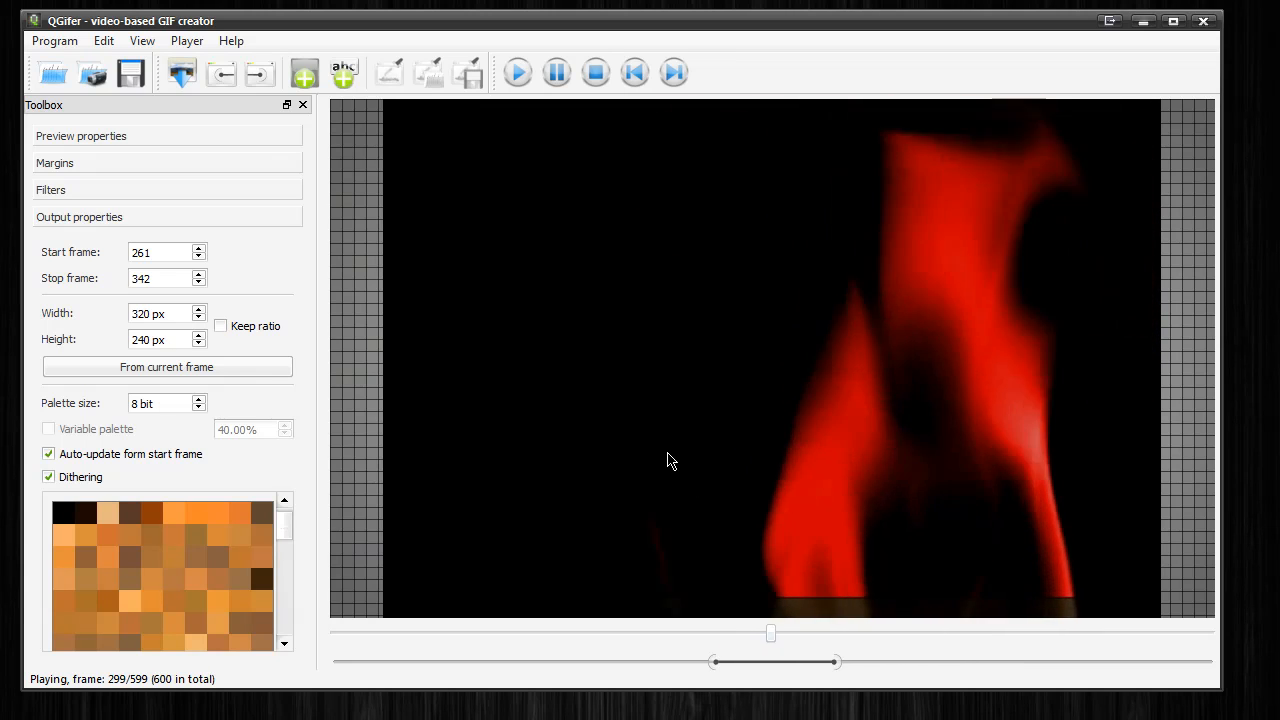
Step: Start a text object and replace its default text with "You're Hot ;)"
left_click(343, 74)
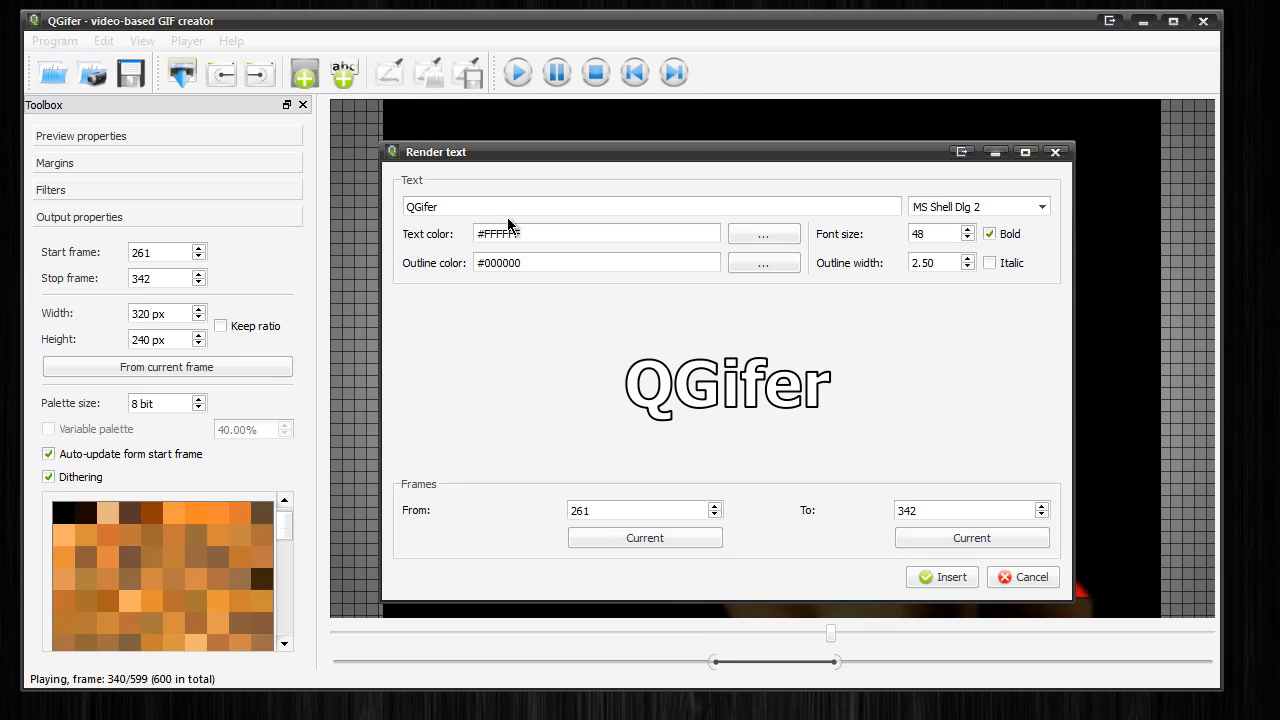
left_click_drag(441, 207, 303, 202)
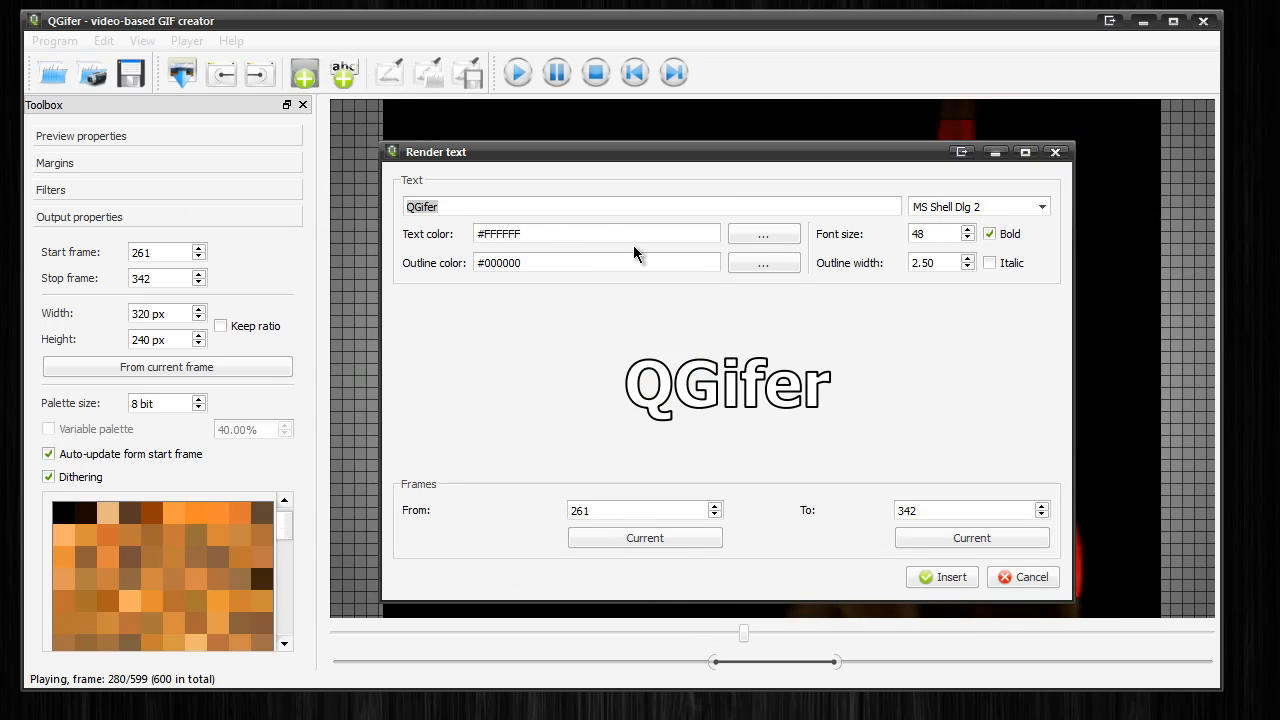
type("You're Hot")
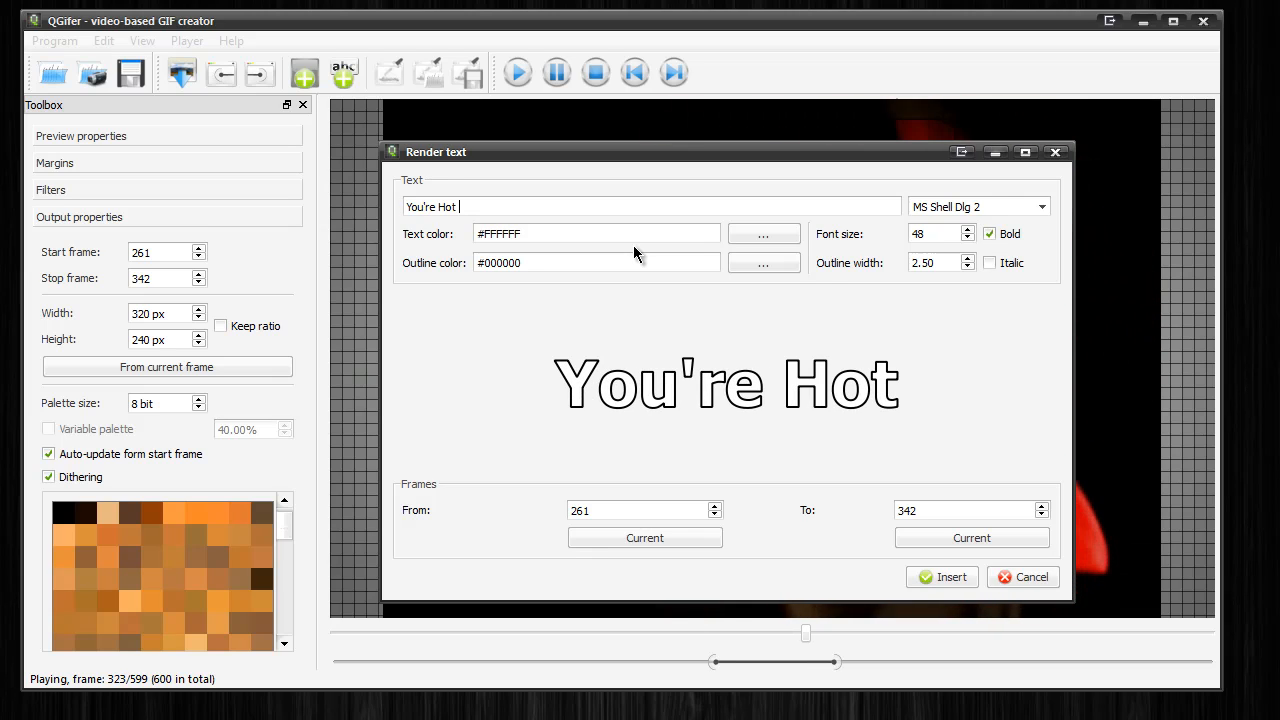
type(" ;)")
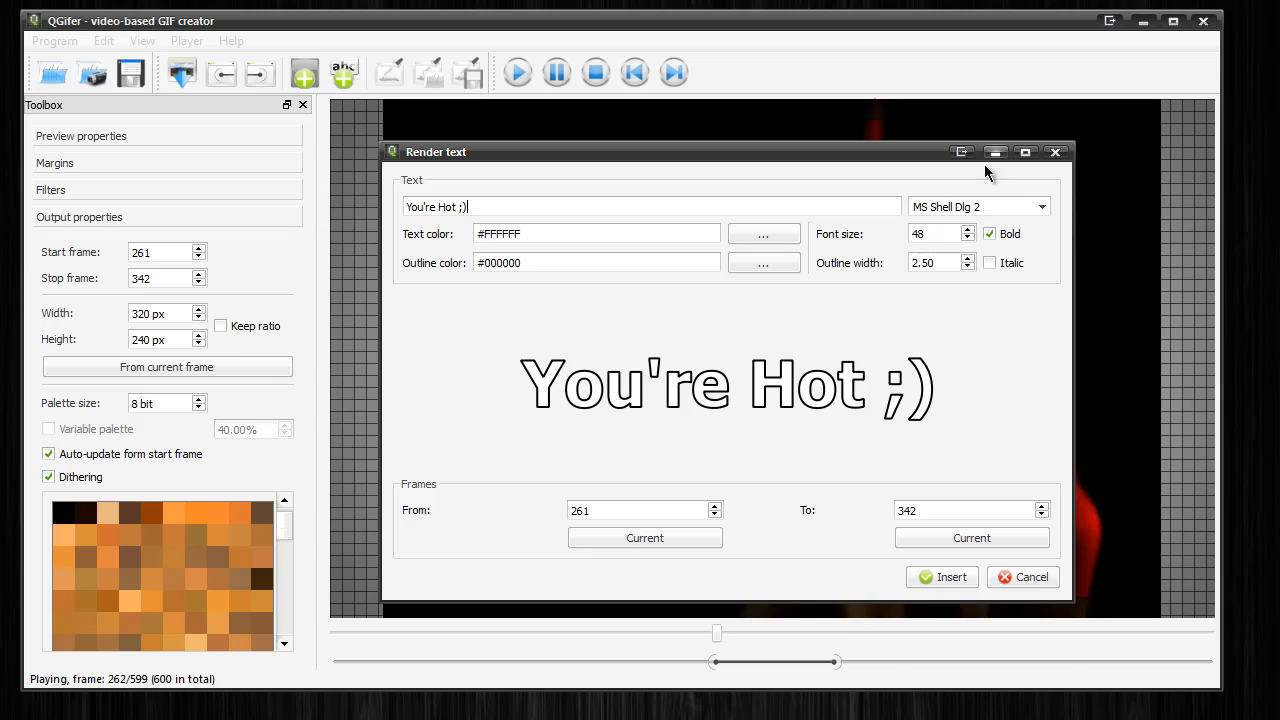
Step: Set the text's font size to 34 and insert it over frames 261 to 342
left_click(965, 238)
left_click(965, 238)
left_click(966, 239)
left_click(966, 239)
left_click(966, 239)
left_click(966, 239)
left_click(966, 239)
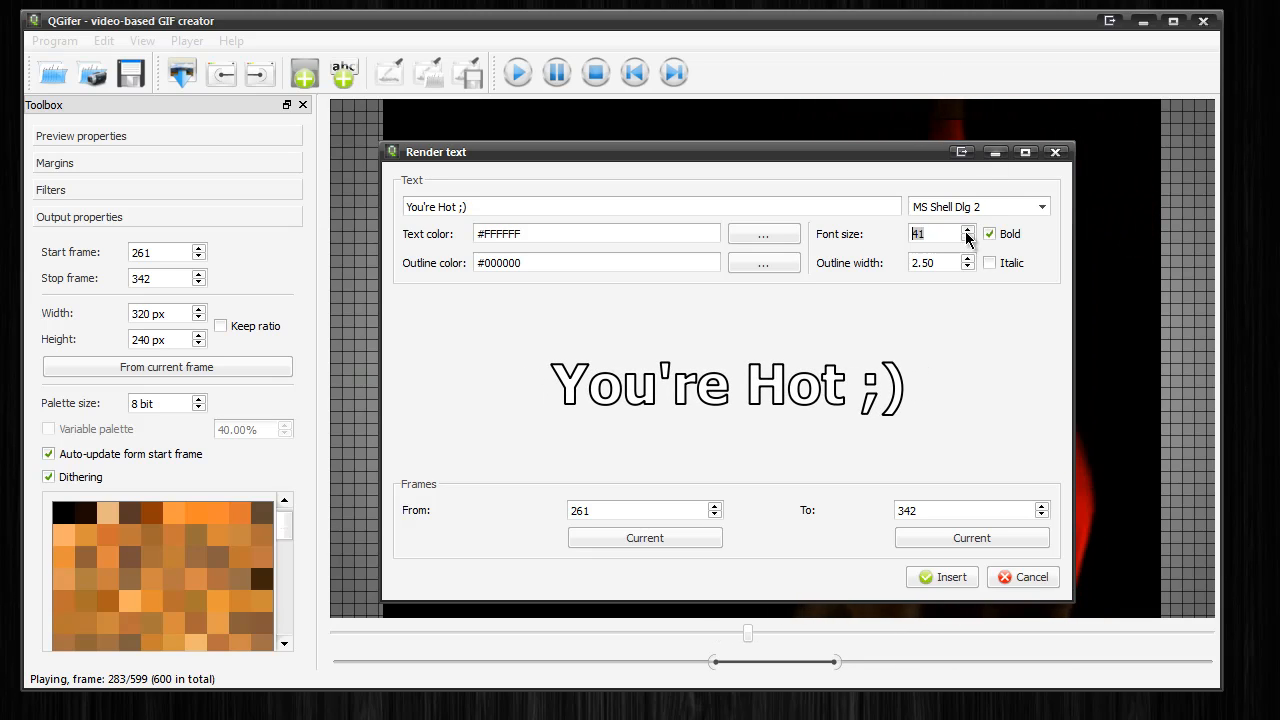
left_click(967, 239)
left_click(967, 239)
left_click(967, 239)
left_click(967, 239)
left_click(967, 239)
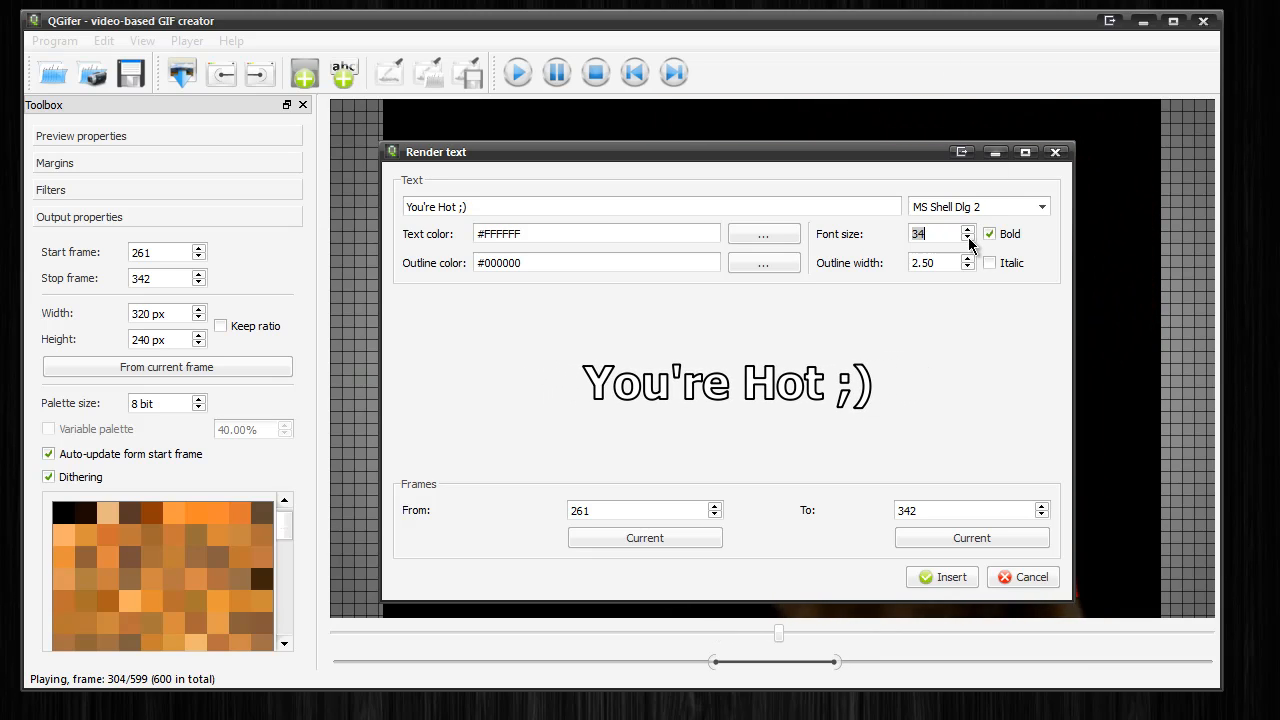
left_click(940, 578)
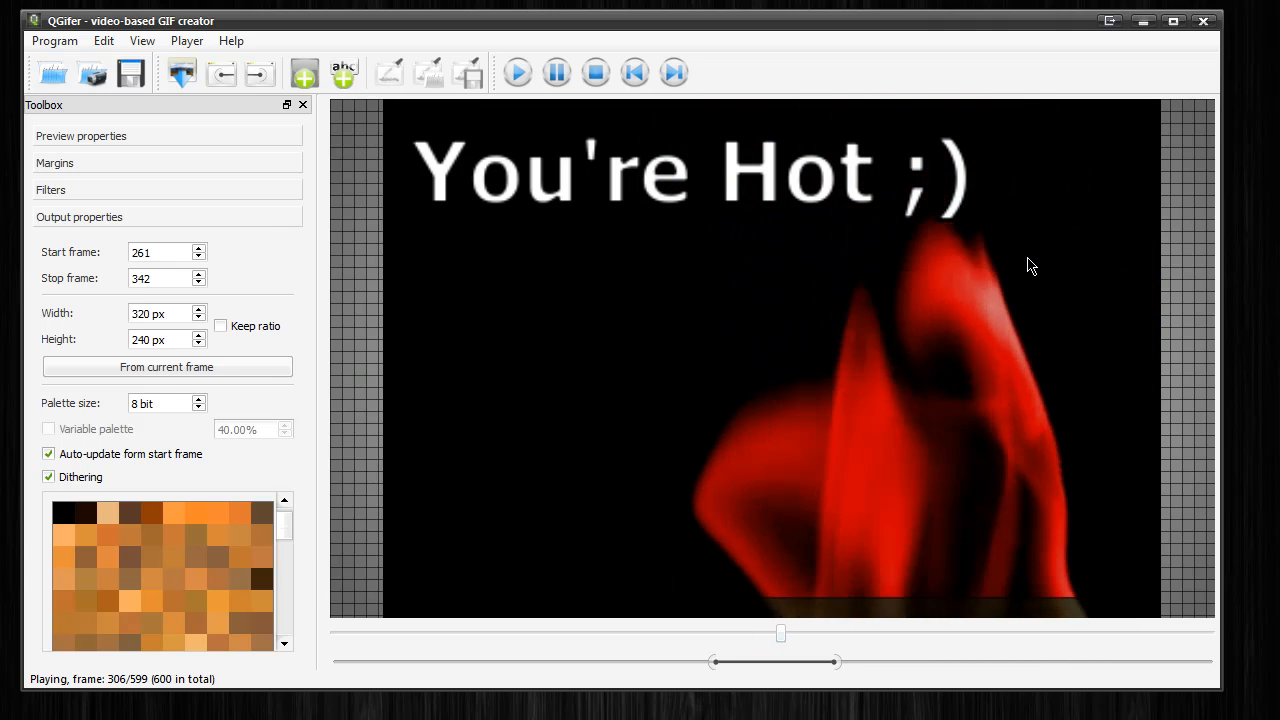
mouse_move(639, 214)
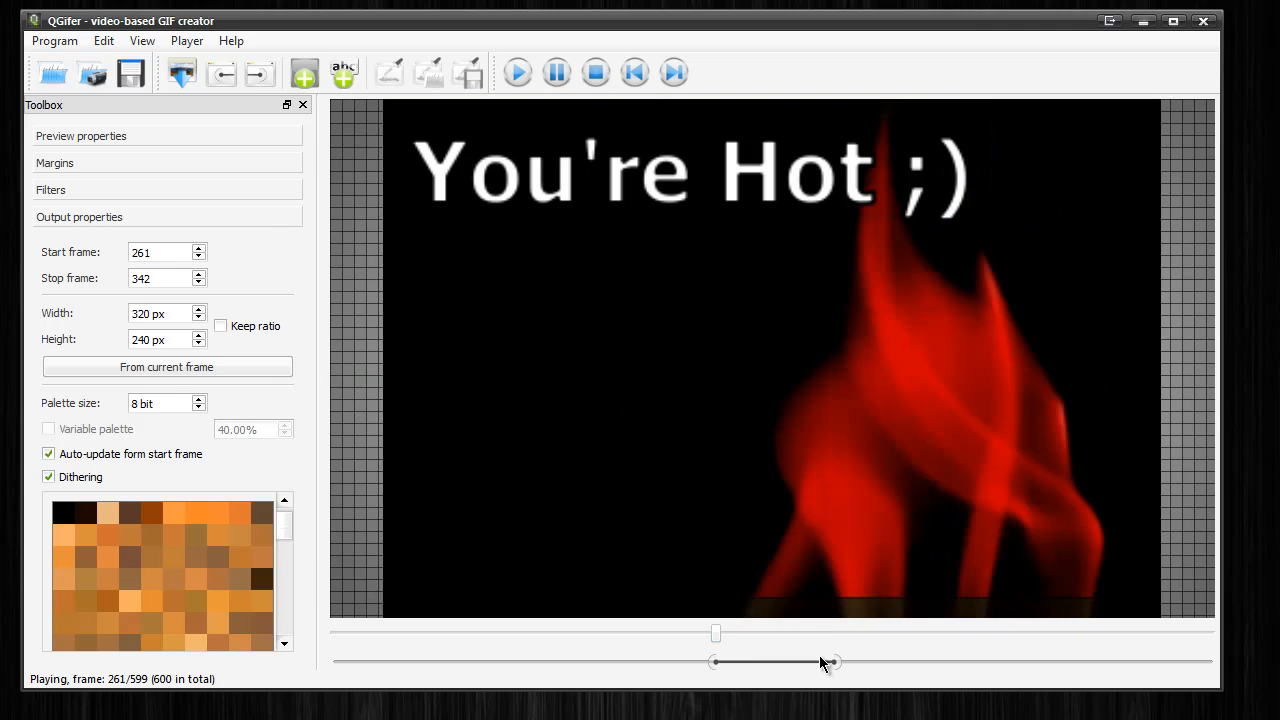
left_click(303, 75)
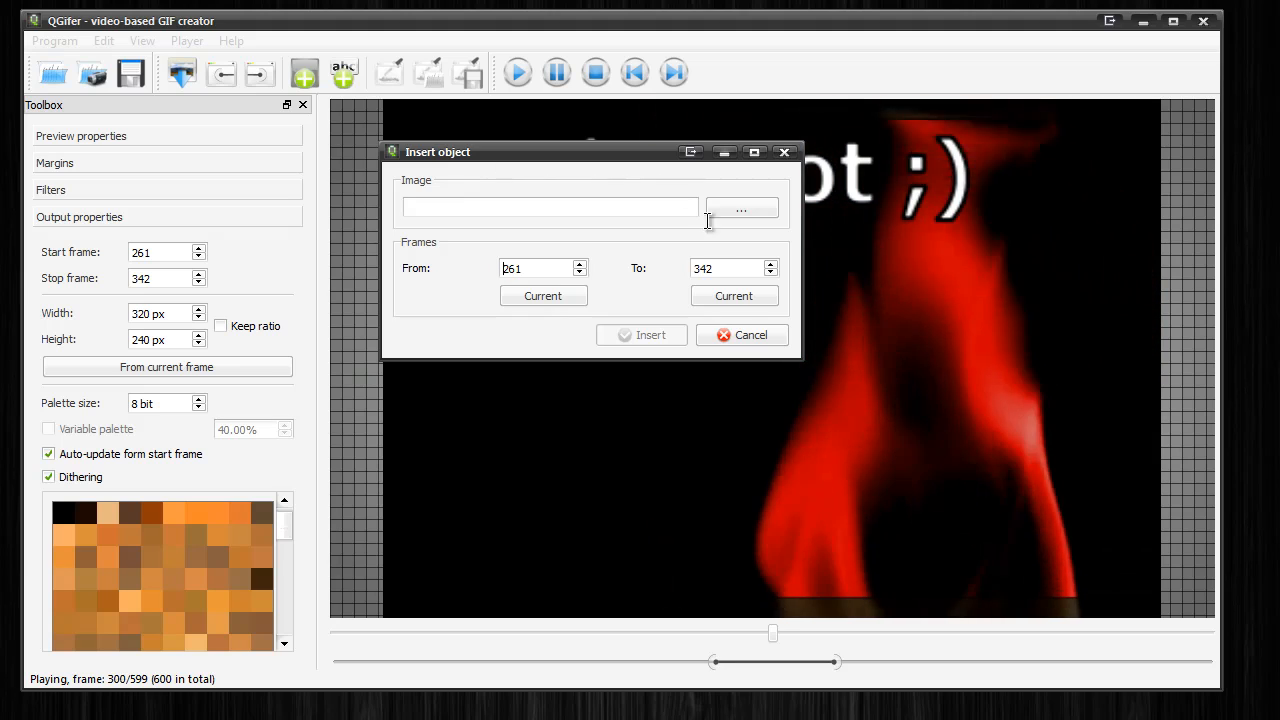
left_click(734, 212)
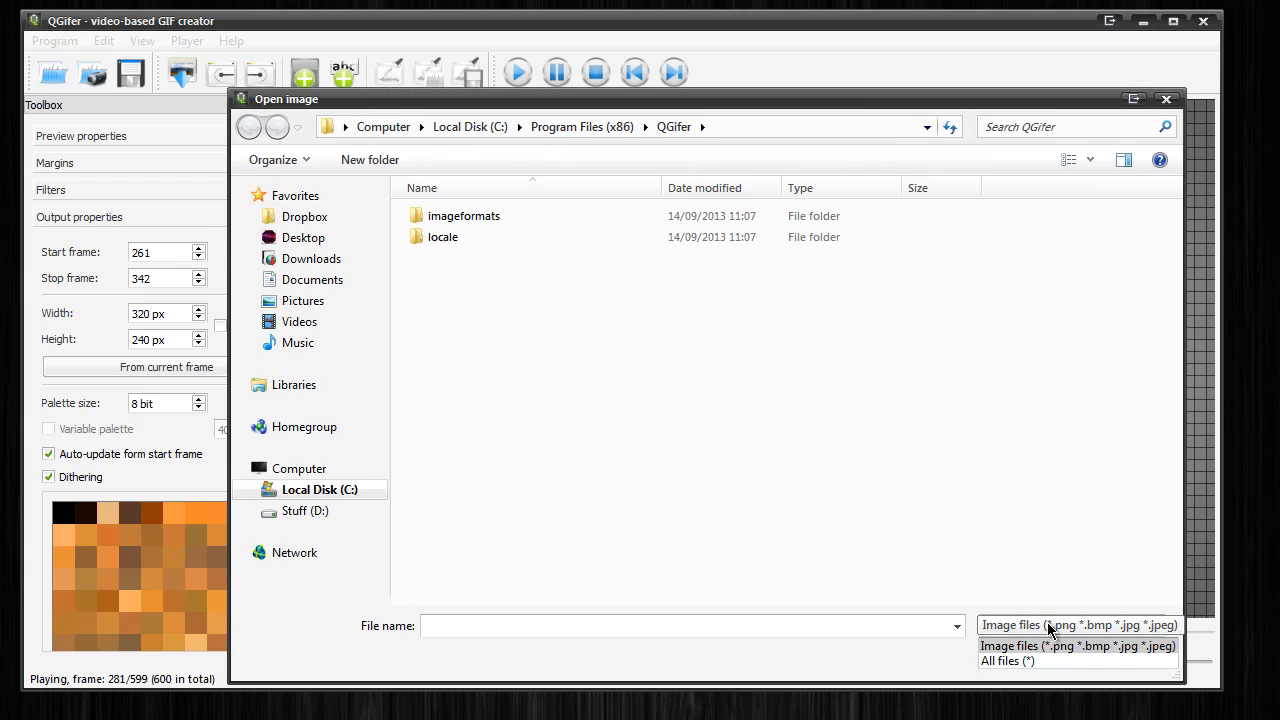
left_click(1131, 656)
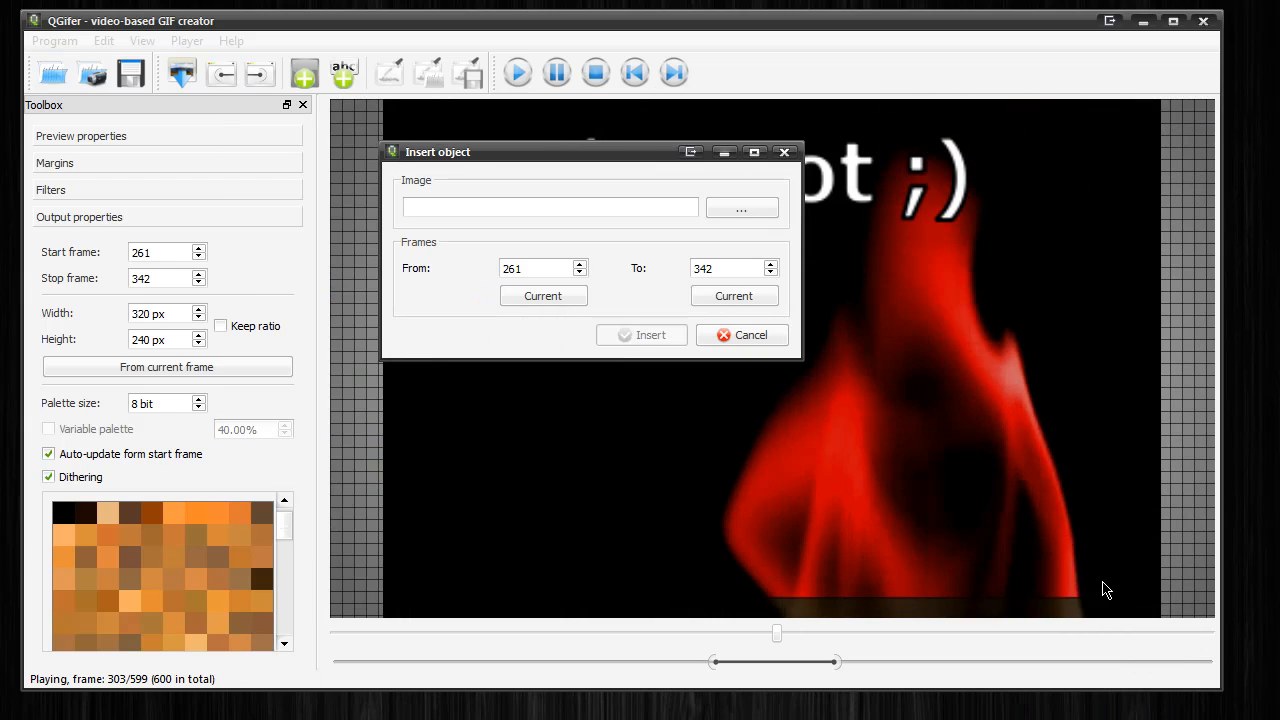
left_click(740, 334)
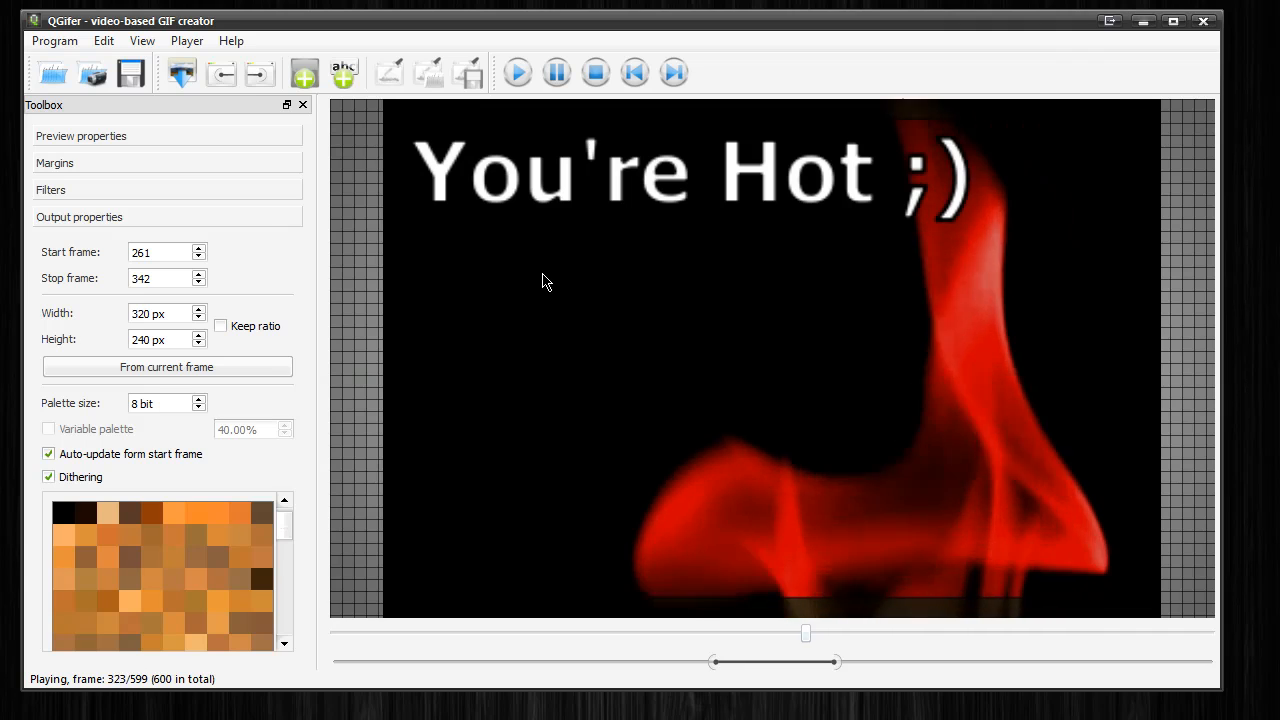
Step: Extract frames 261 to 342 as a GIF and move its preview window so that it is fully in view
left_click(104, 41)
left_click(615, 296)
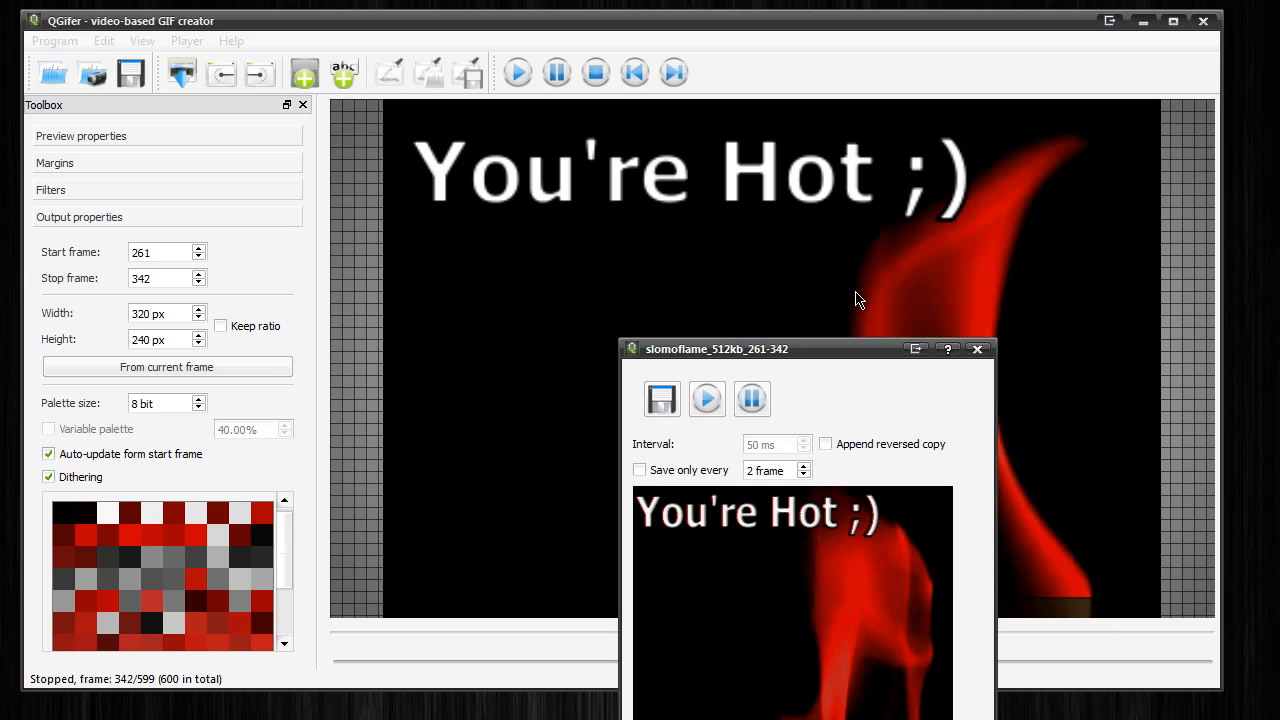
left_click_drag(870, 355, 744, 148)
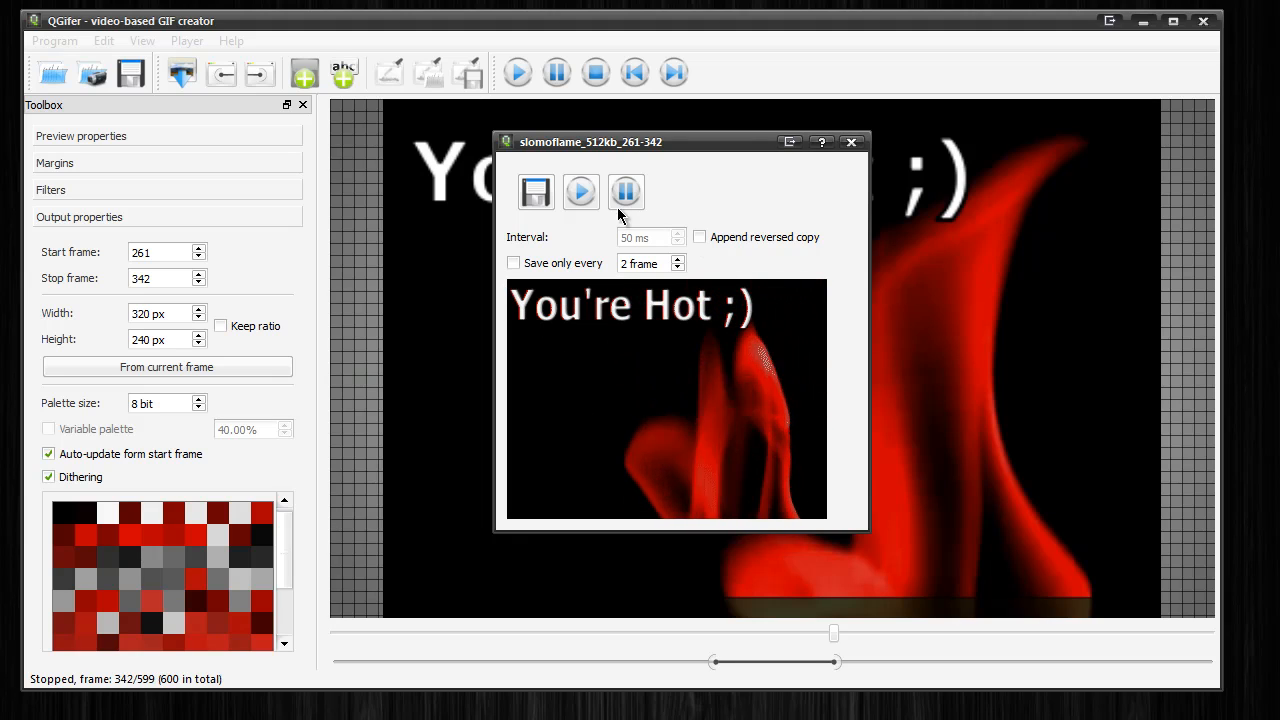
Step: Save the GIF to the Desktop as slomoflame_512kb_261-342.gif and view the saved file in IrfanView
left_click(536, 192)
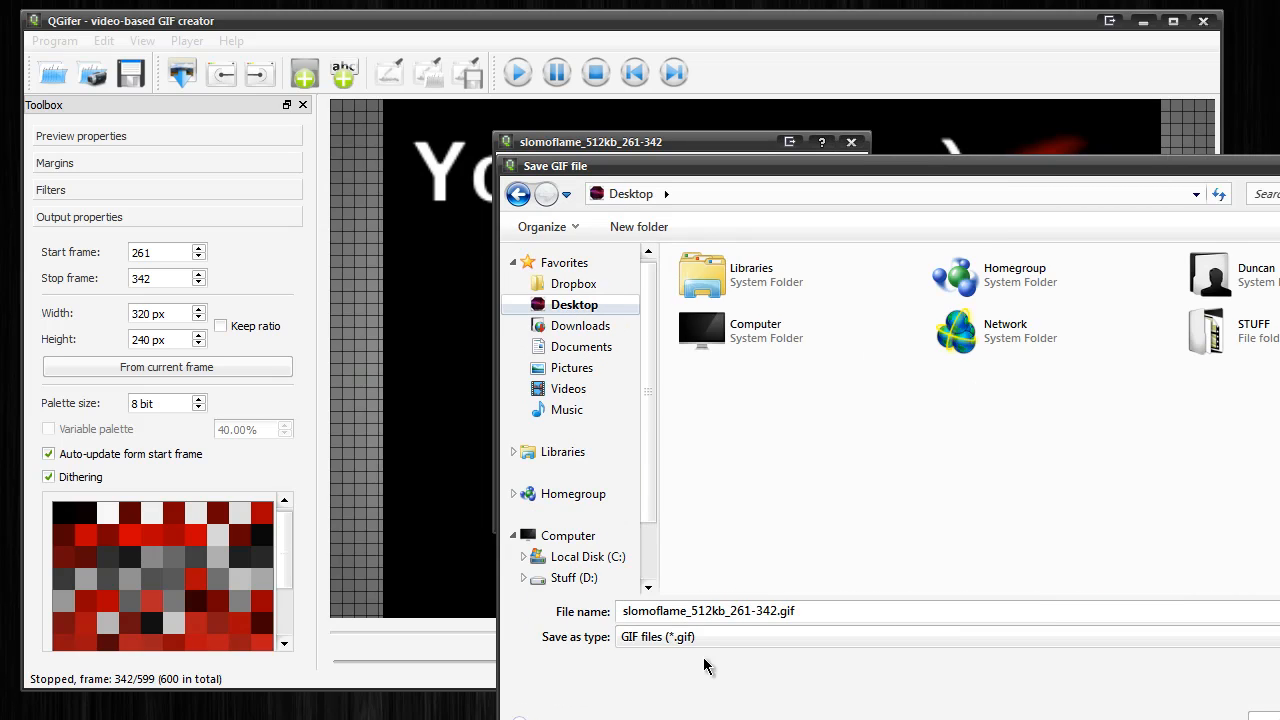
key("Return")
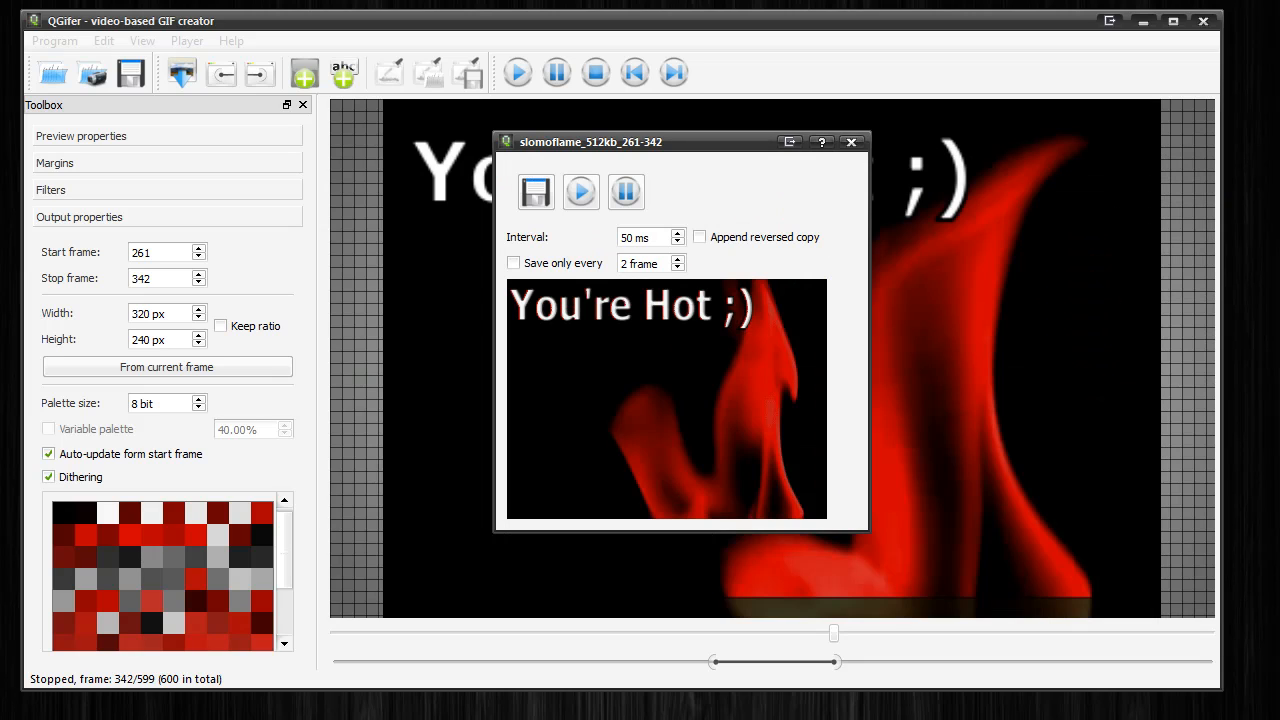
left_click(851, 143)
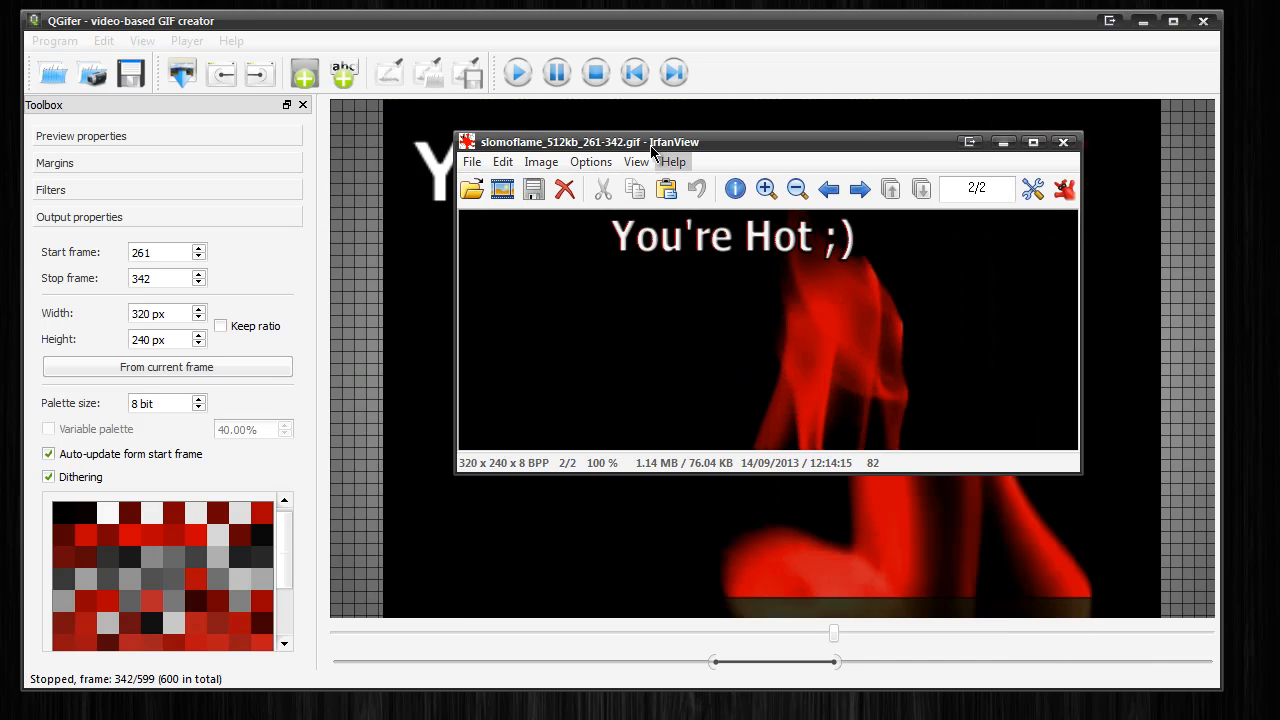
left_click_drag(716, 147, 626, 117)
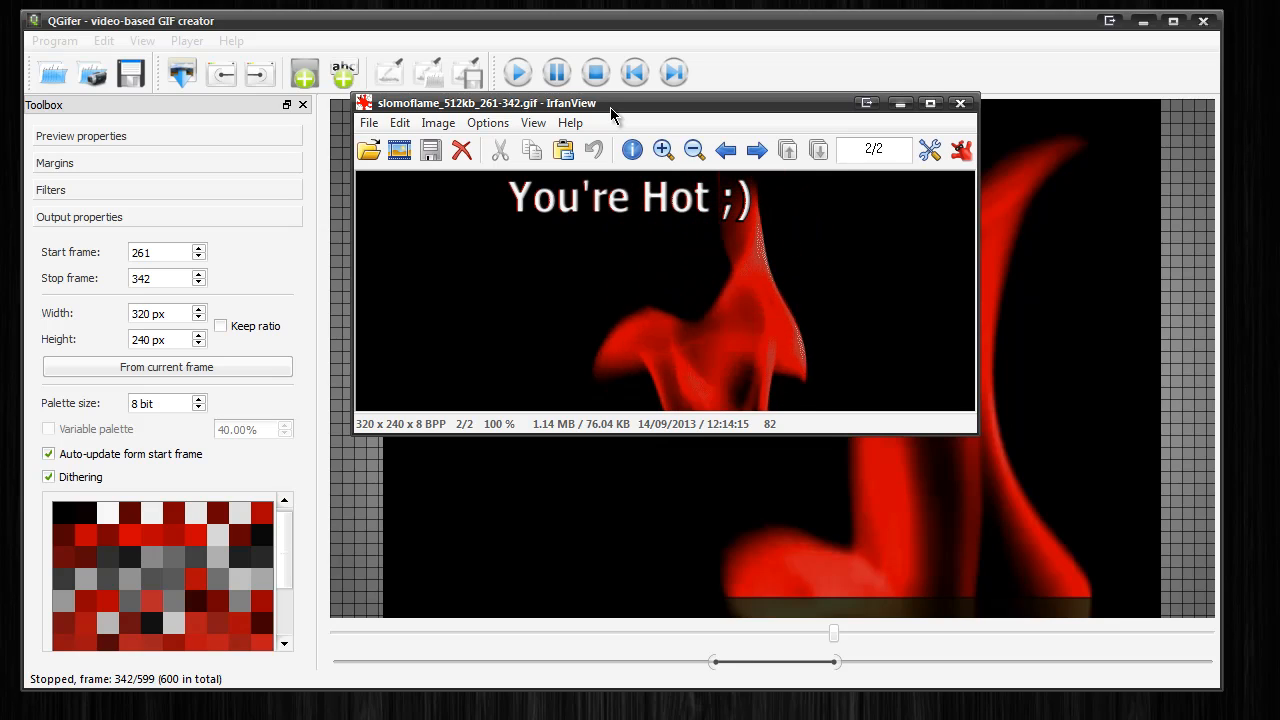
Step: Close the IrfanView preview and check the file size of slomoflame_512kb_261-342.gif in its file properties
left_click(960, 103)
right_click(0, 268)
left_click(0, 719)
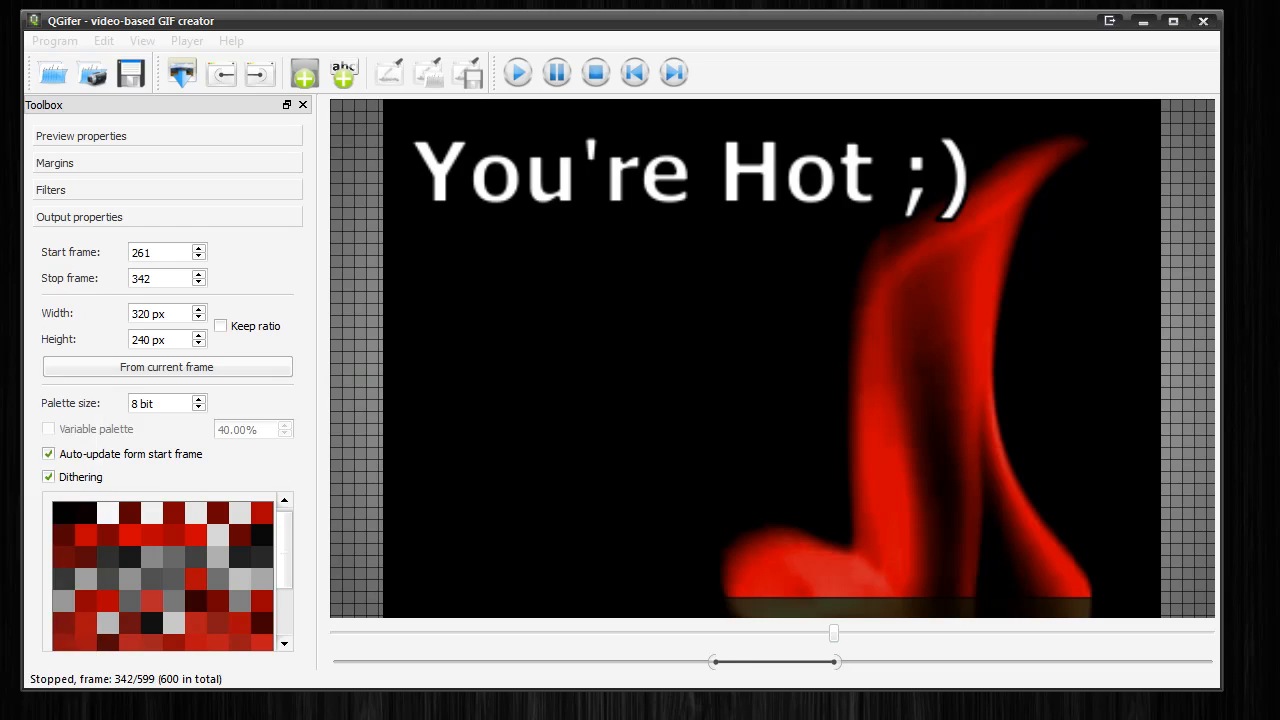
left_click_drag(0, 280, 529, 120)
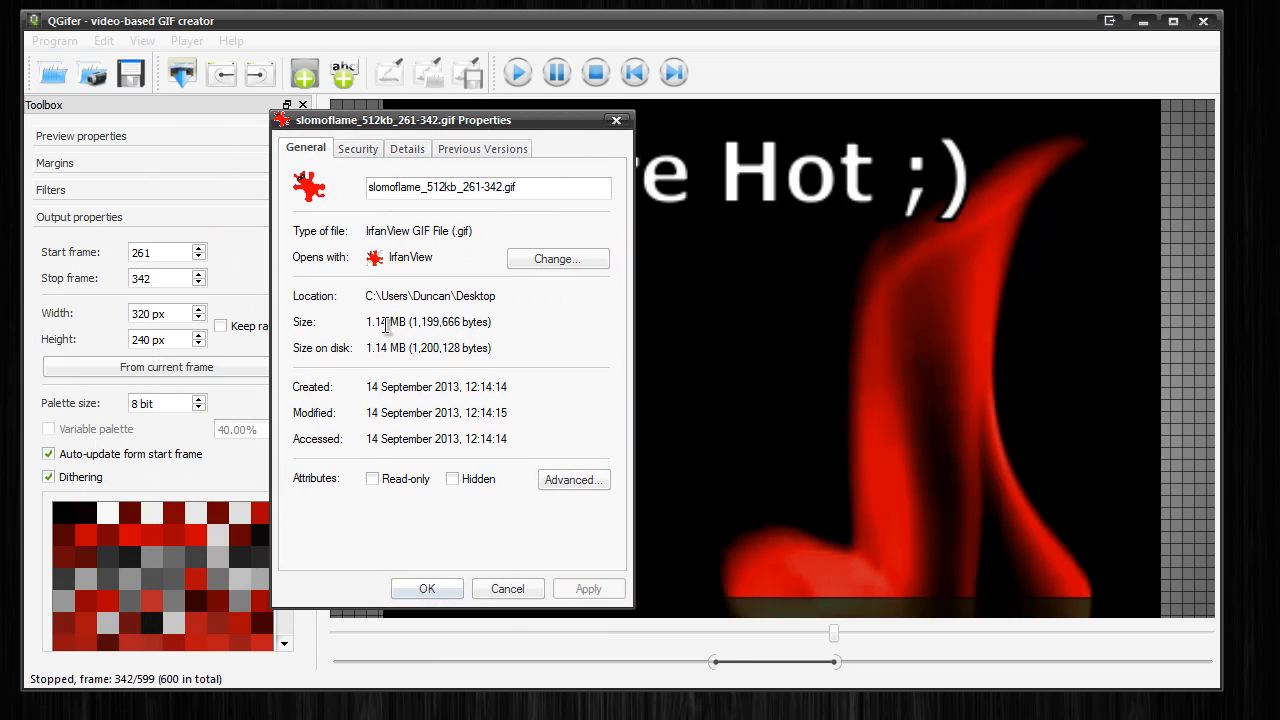
left_click(507, 589)
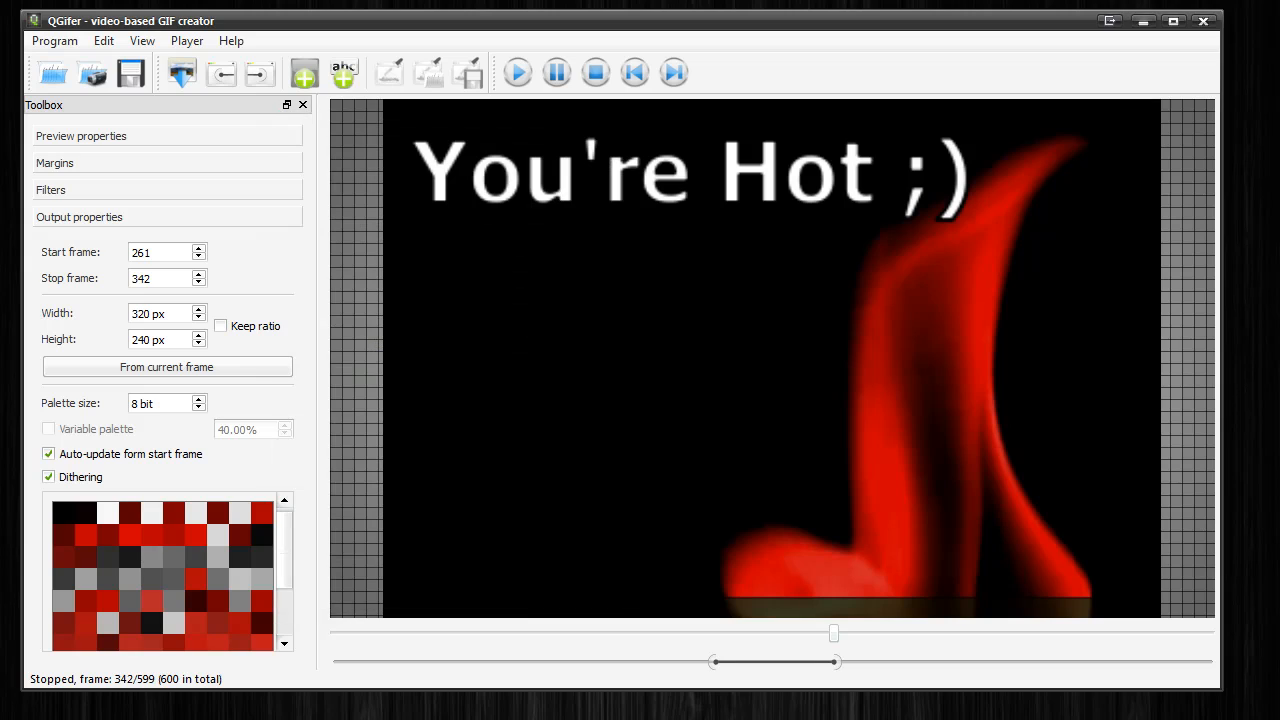
Step: Optimize the saved GIF with a 5% fuzz factor into slomoflame_512kb_261-342_optimized.gif on the Desktop
left_click(55, 41)
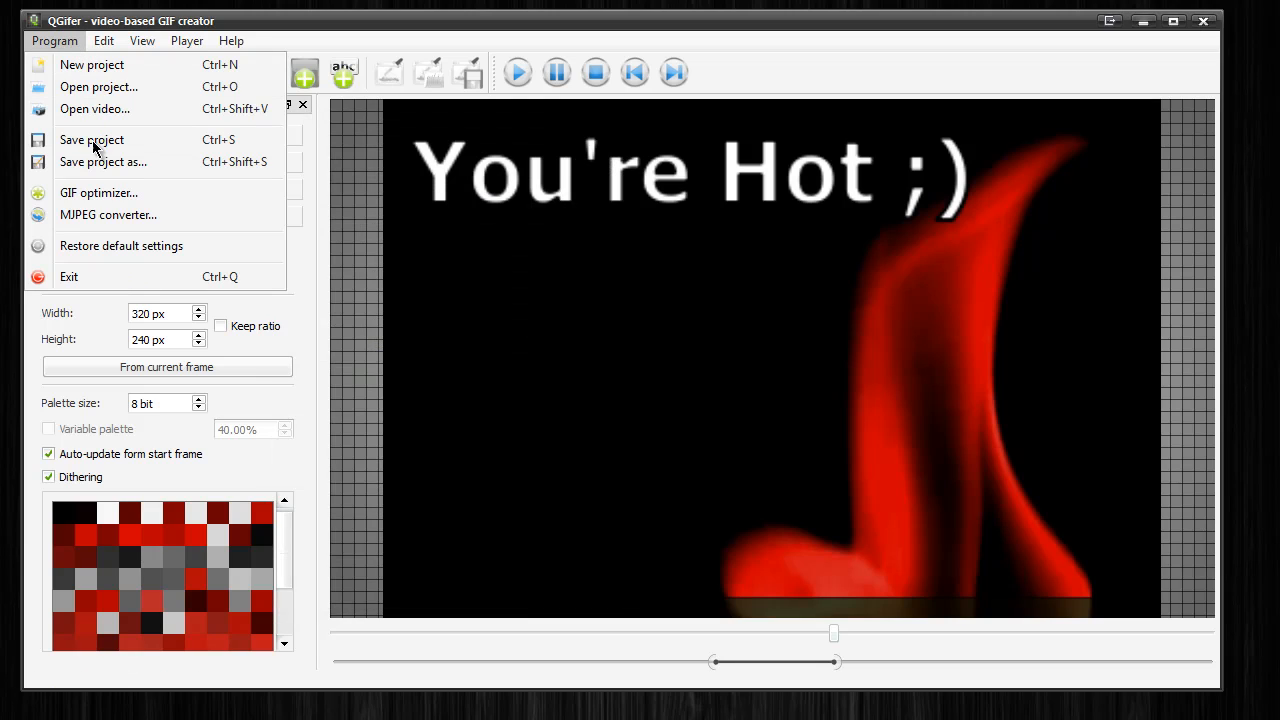
left_click(100, 193)
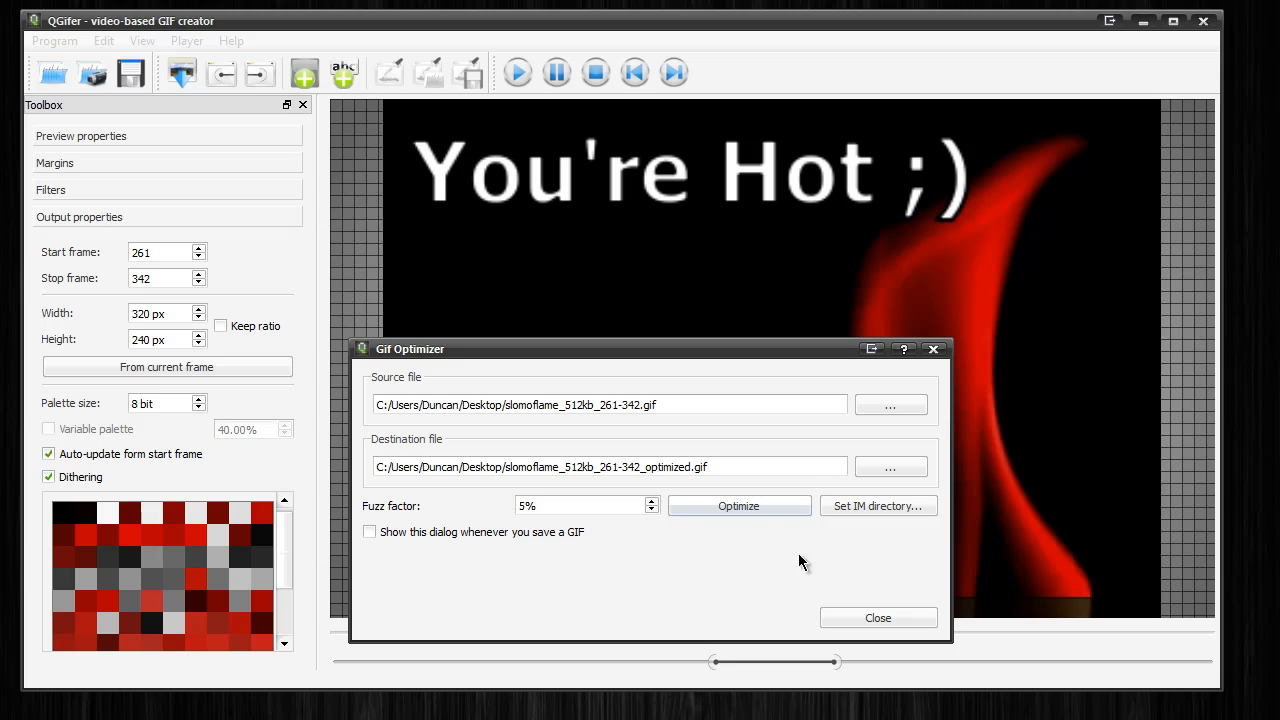
left_click(739, 507)
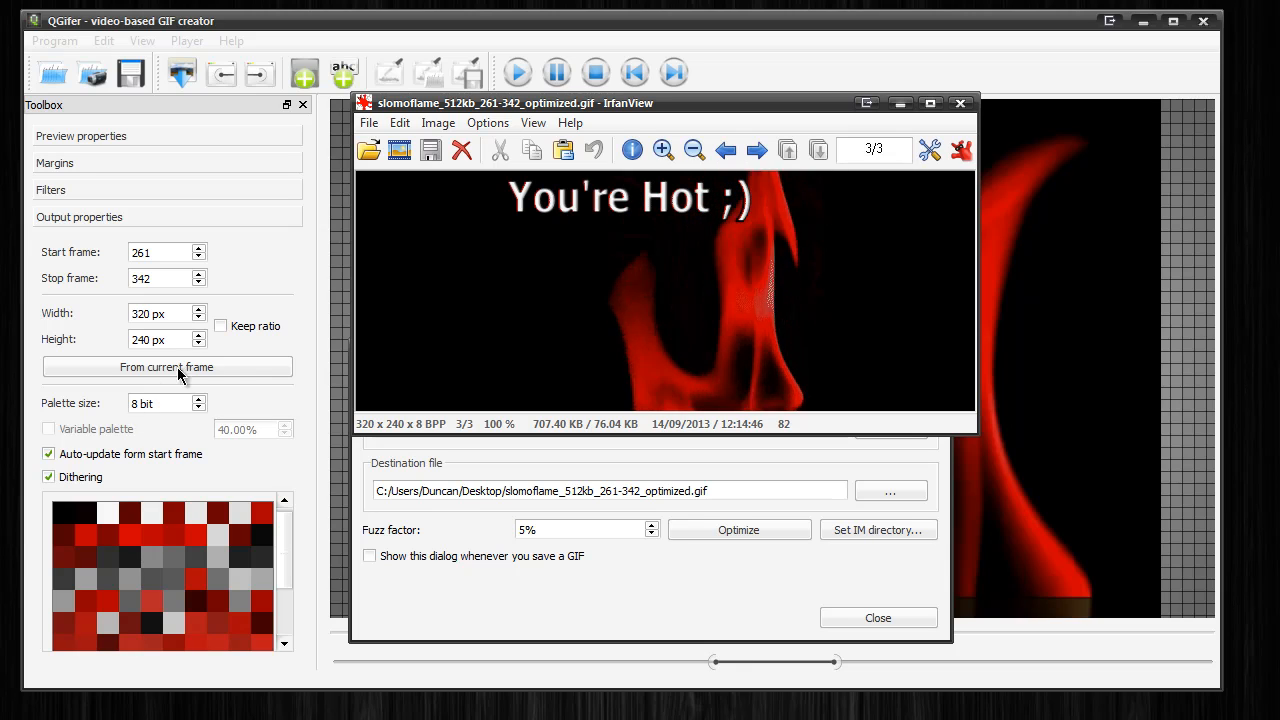
Step: Check the optimized GIF's file size in its file properties, and close its IrfanView preview and the GIF optimizer
right_click(2, 368)
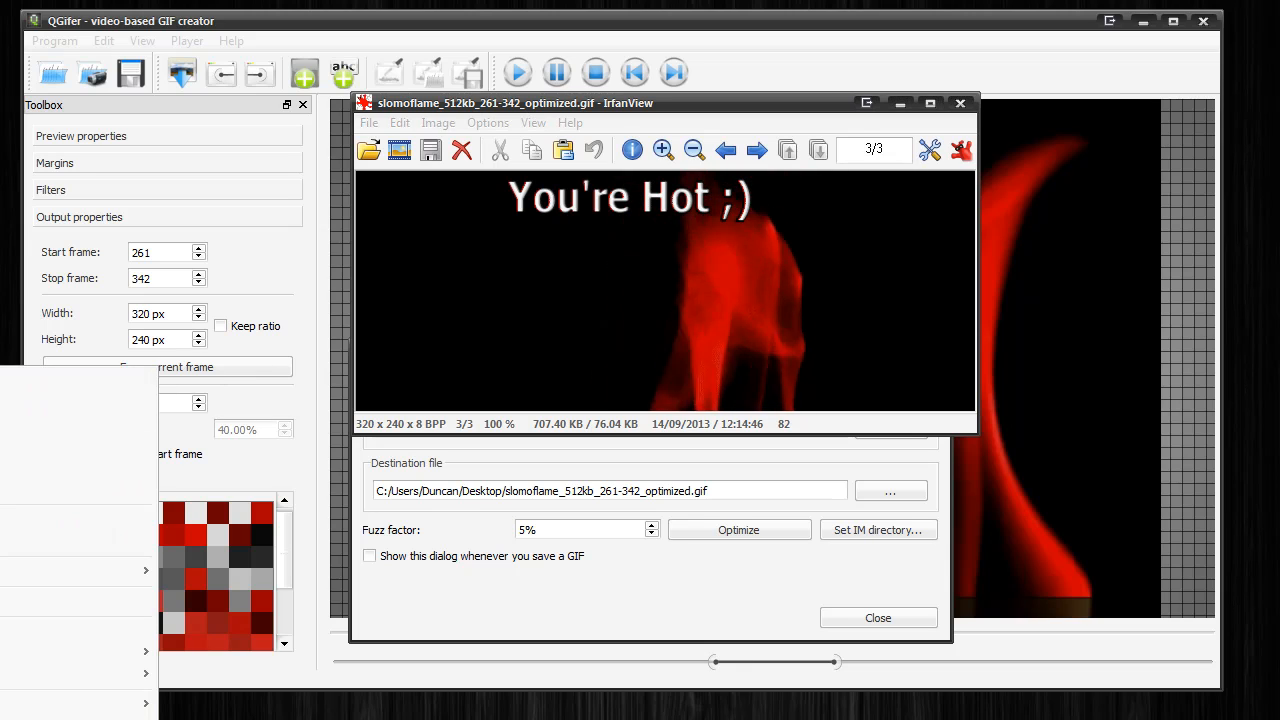
left_click(2, 716)
left_click_drag(23, 384, 345, 112)
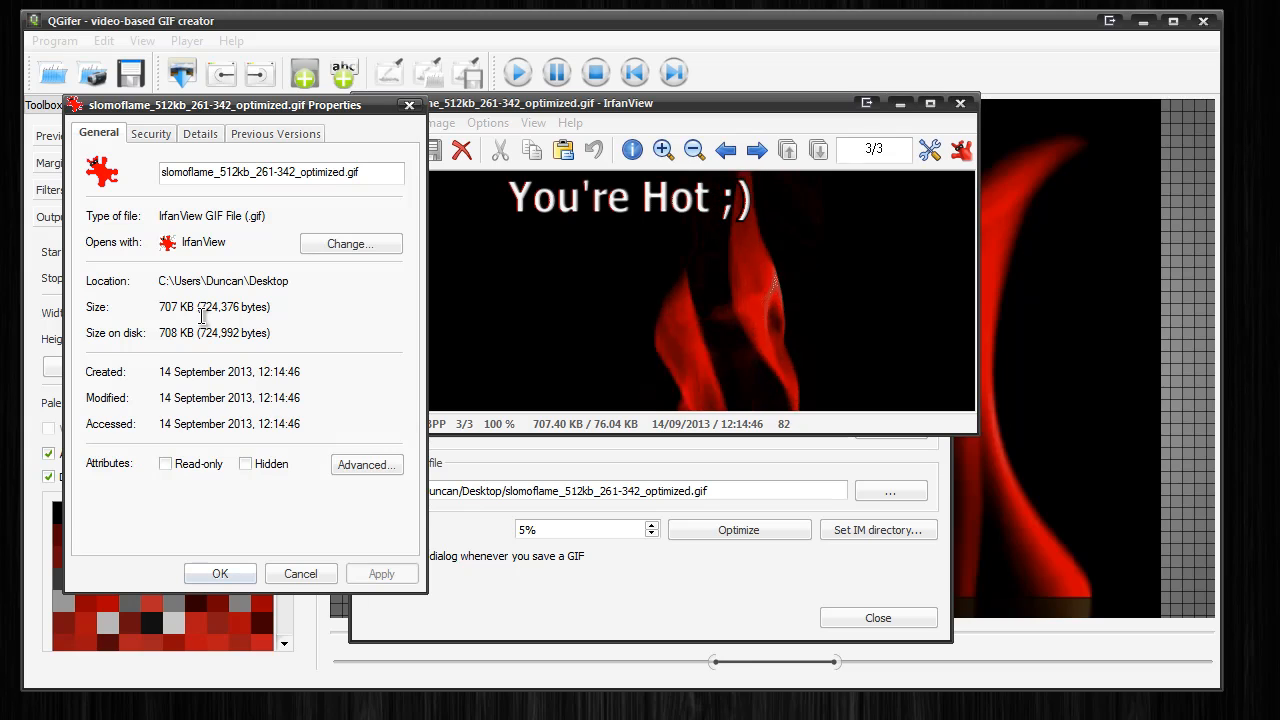
left_click(318, 575)
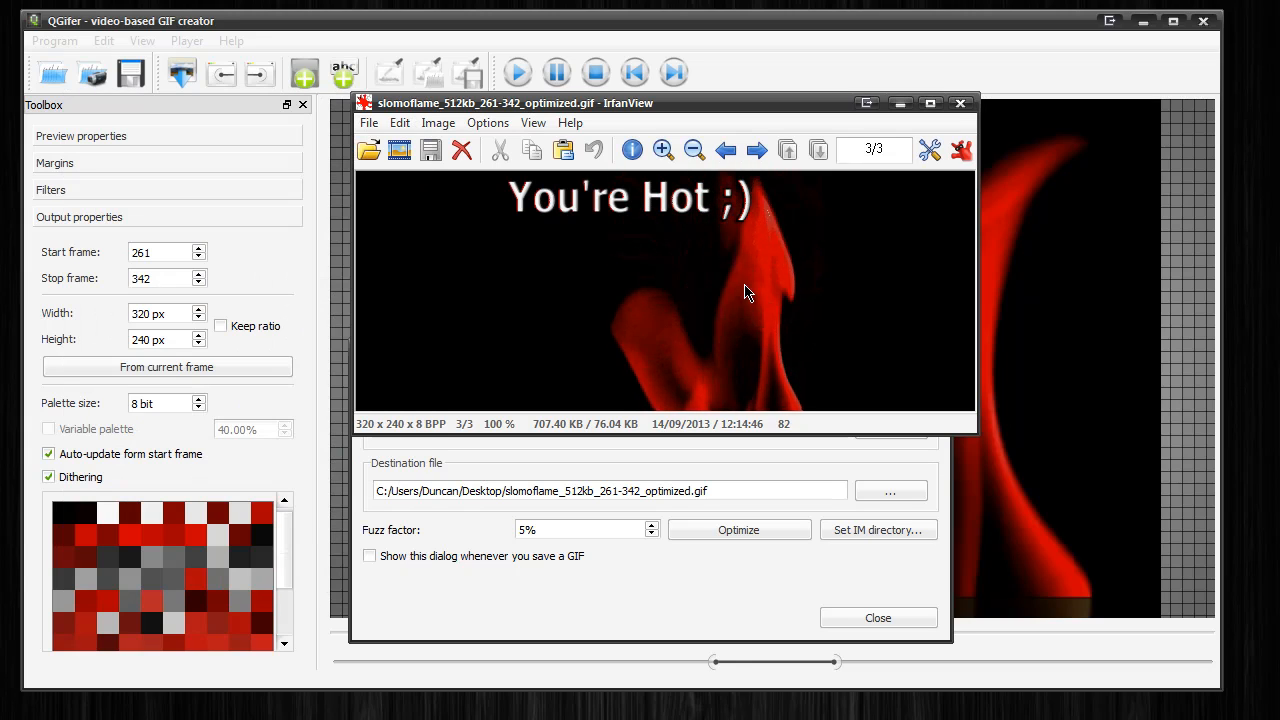
left_click(961, 104)
left_click(878, 618)
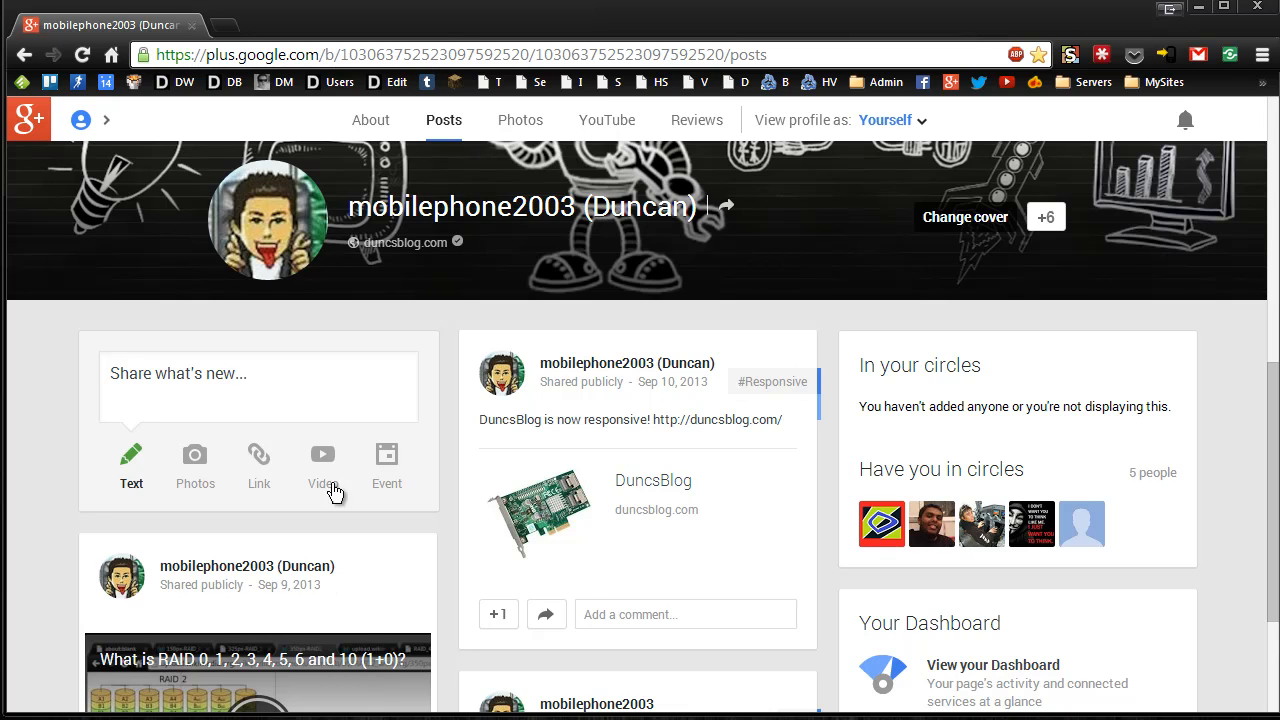
scroll(400, 509, "down", 2)
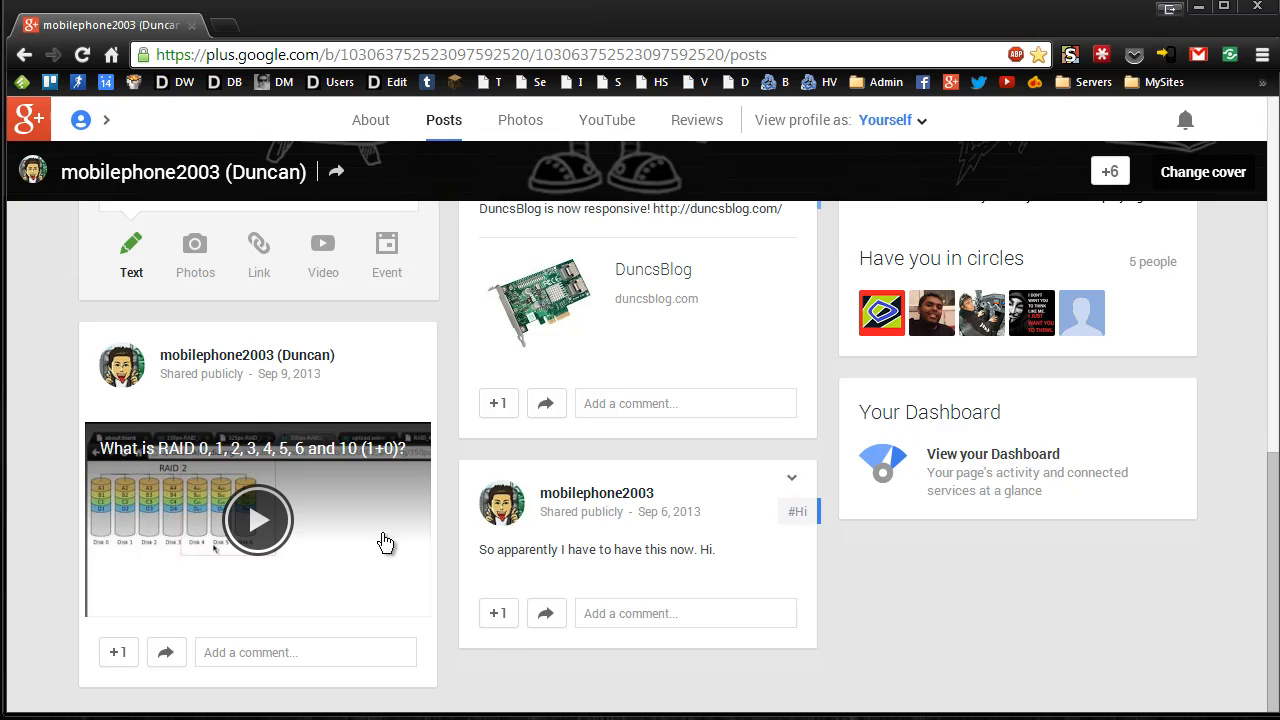
scroll(352, 430, "up", 1)
scroll(1188, 512, "down", 1)
scroll(829, 509, "up", 2)
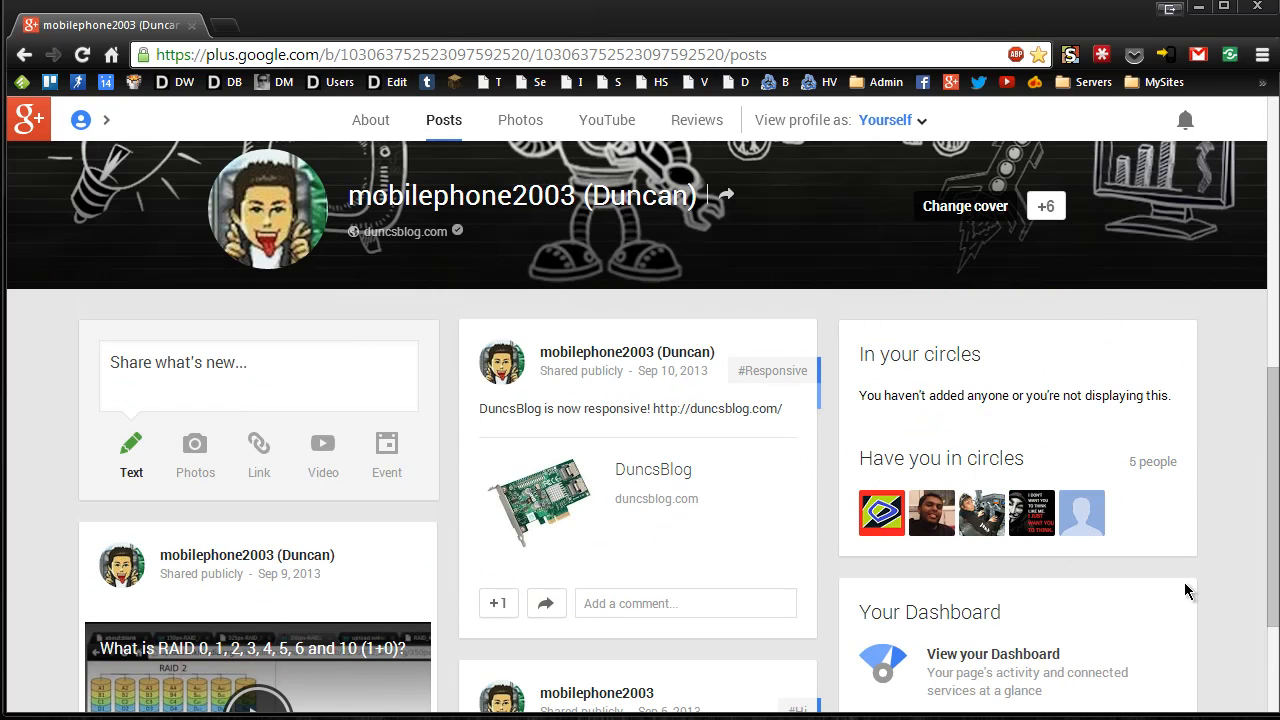
scroll(1214, 534, "down", 2)
scroll(1211, 536, "up", 1)
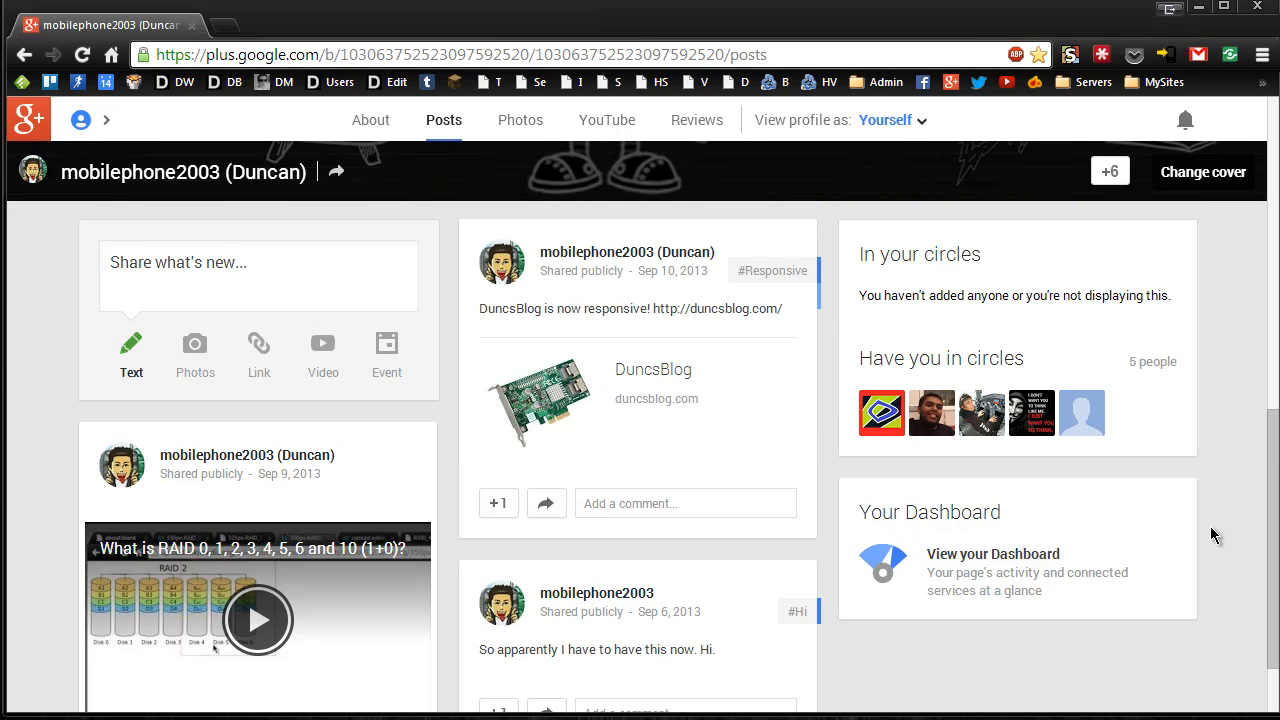